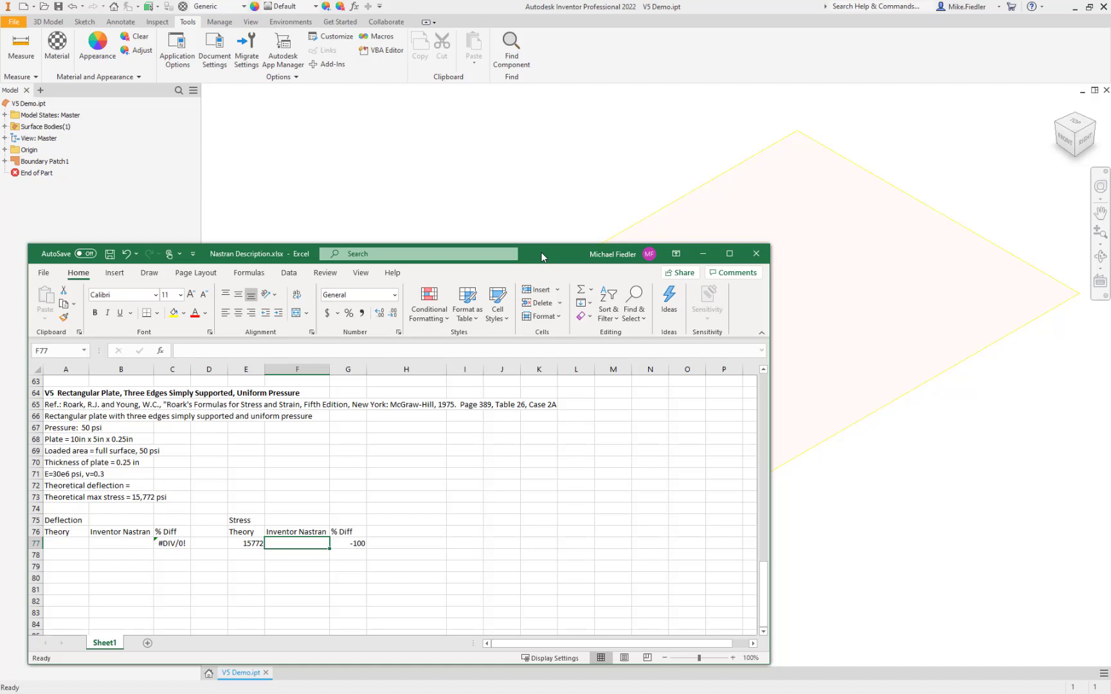
Step: Move the spreadsheet out of the way and measure the lengths of the plate's long and short edges
left_click_drag(541, 257, 0, 257)
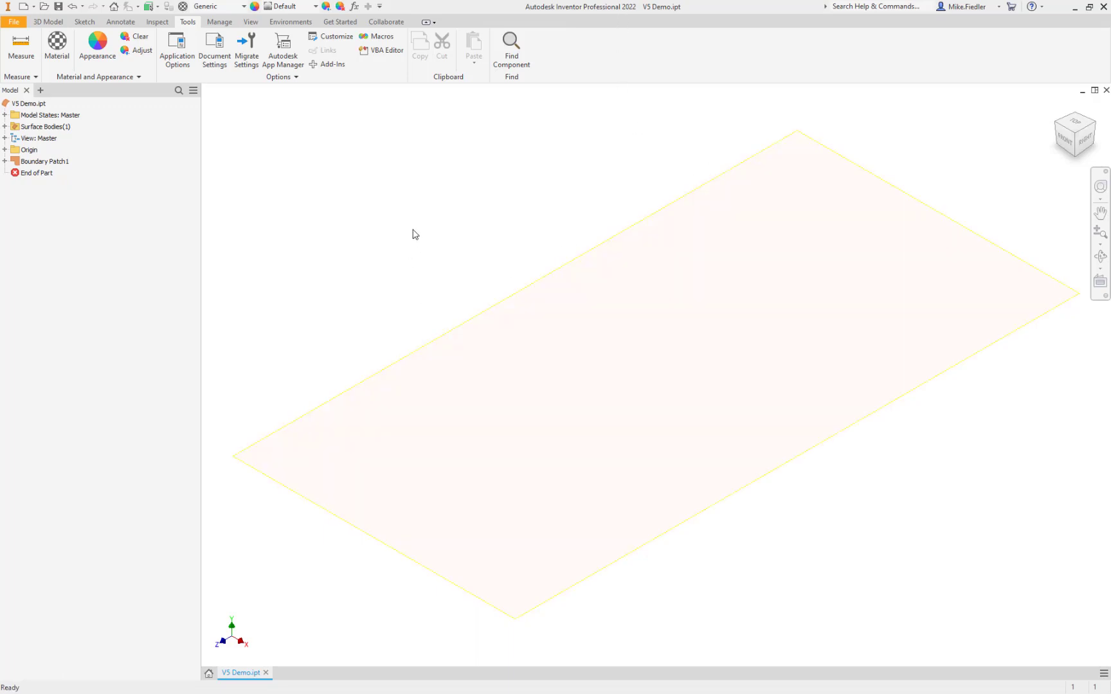
left_click(21, 44)
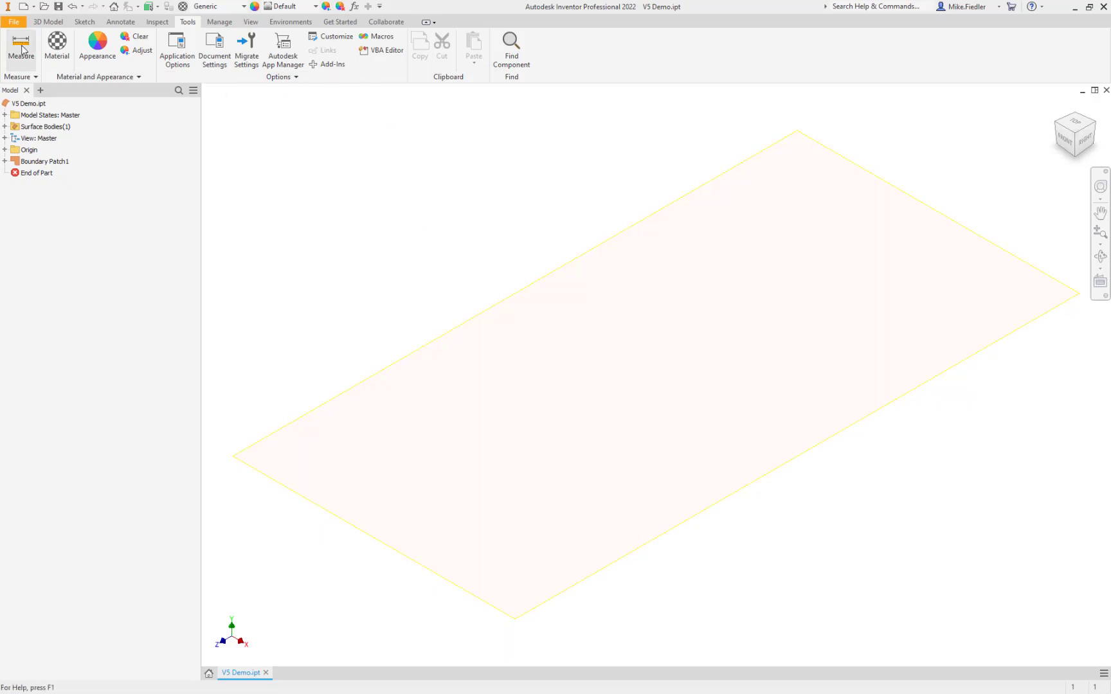
left_click(527, 287)
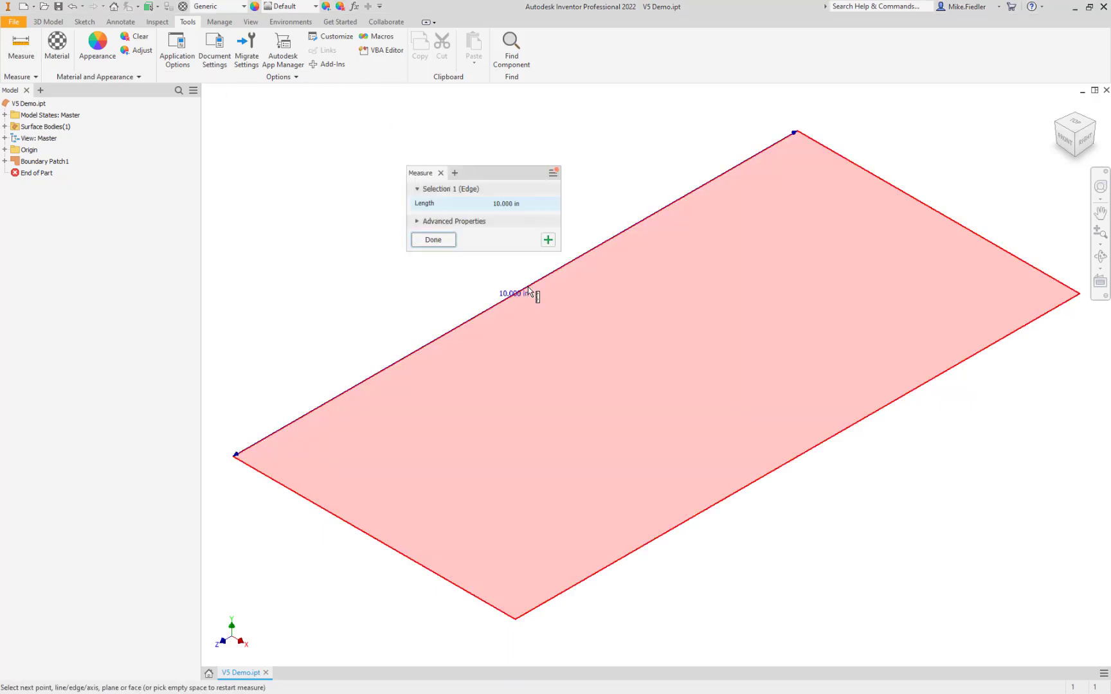
left_click(363, 532)
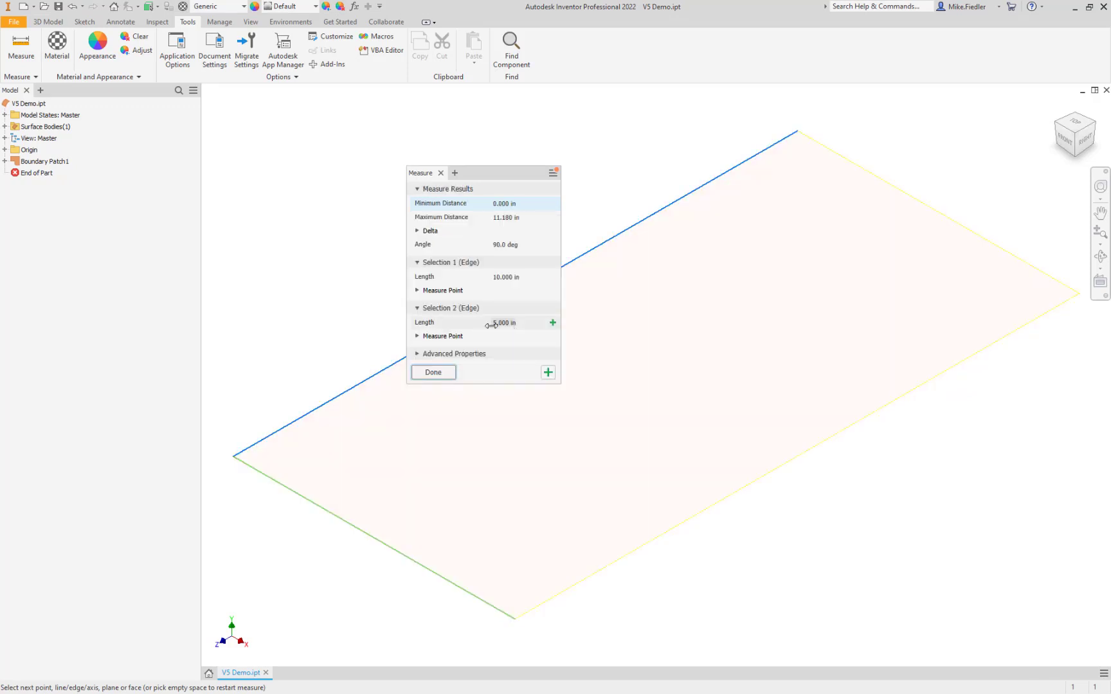
left_click(439, 375)
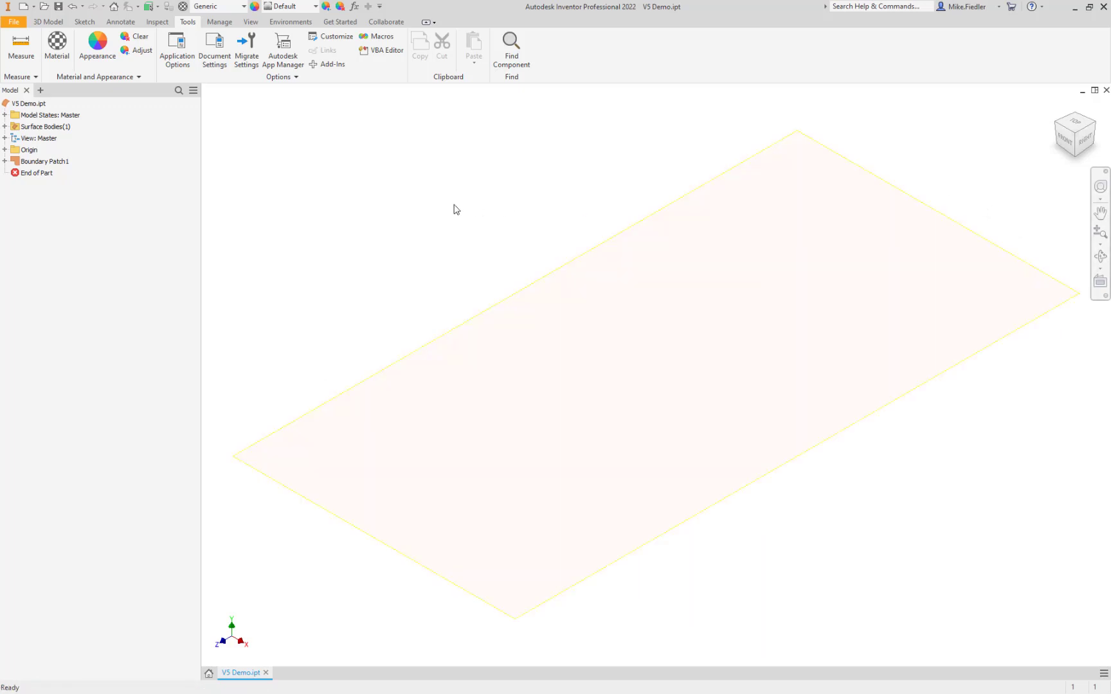
left_click(51, 23)
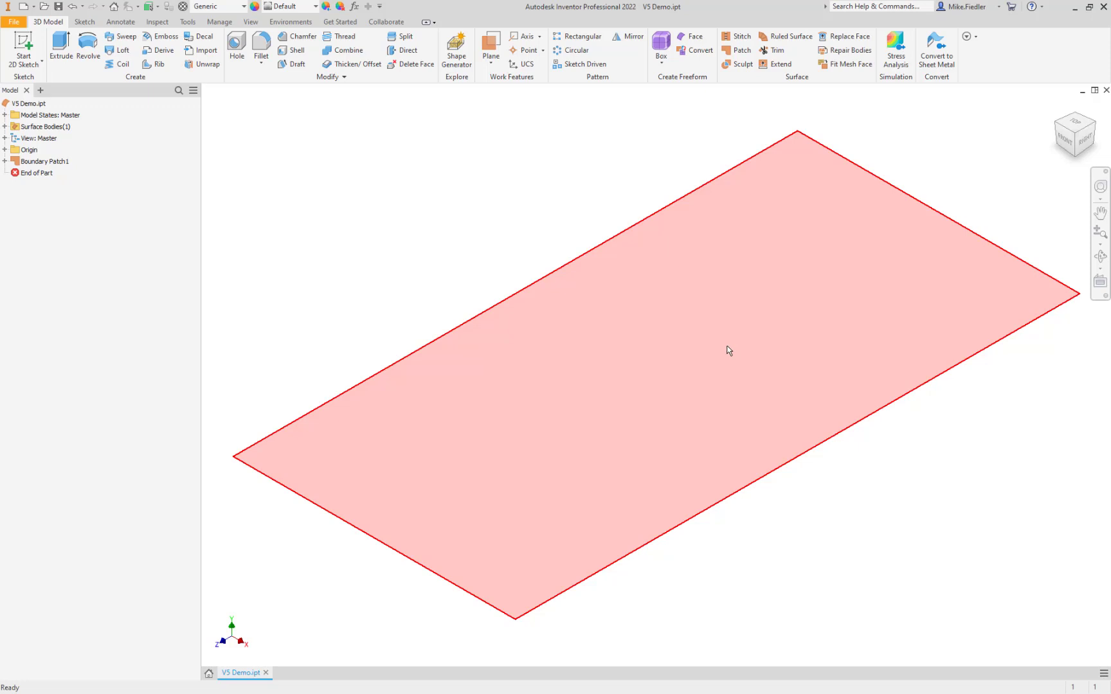
mouse_move(729, 350)
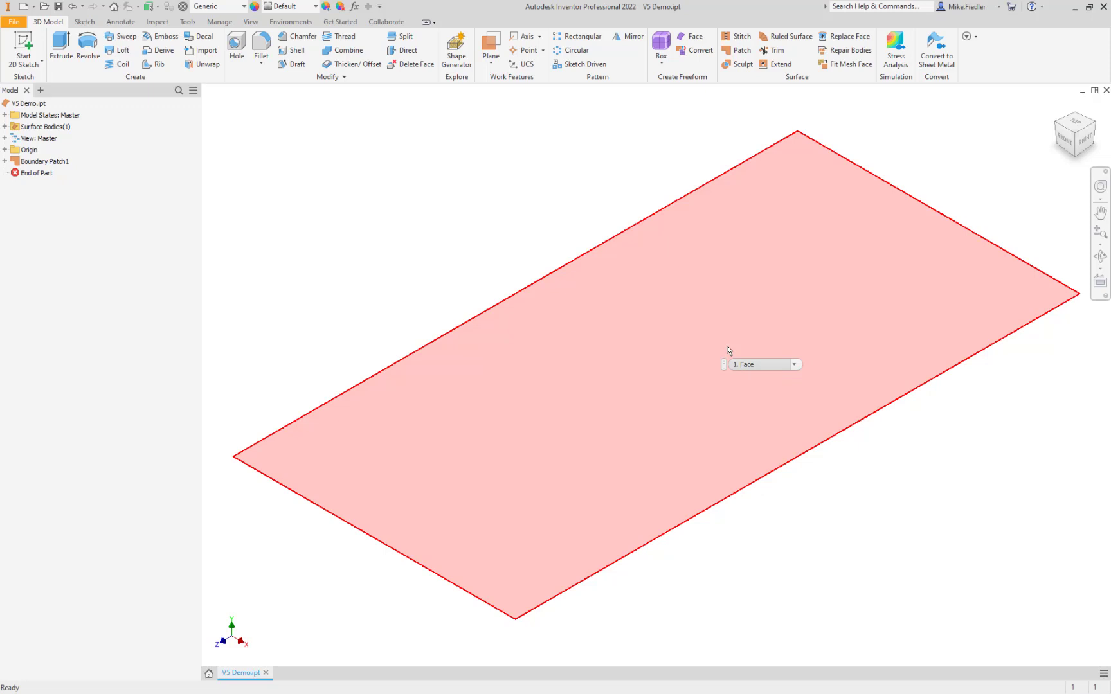
key("Escape")
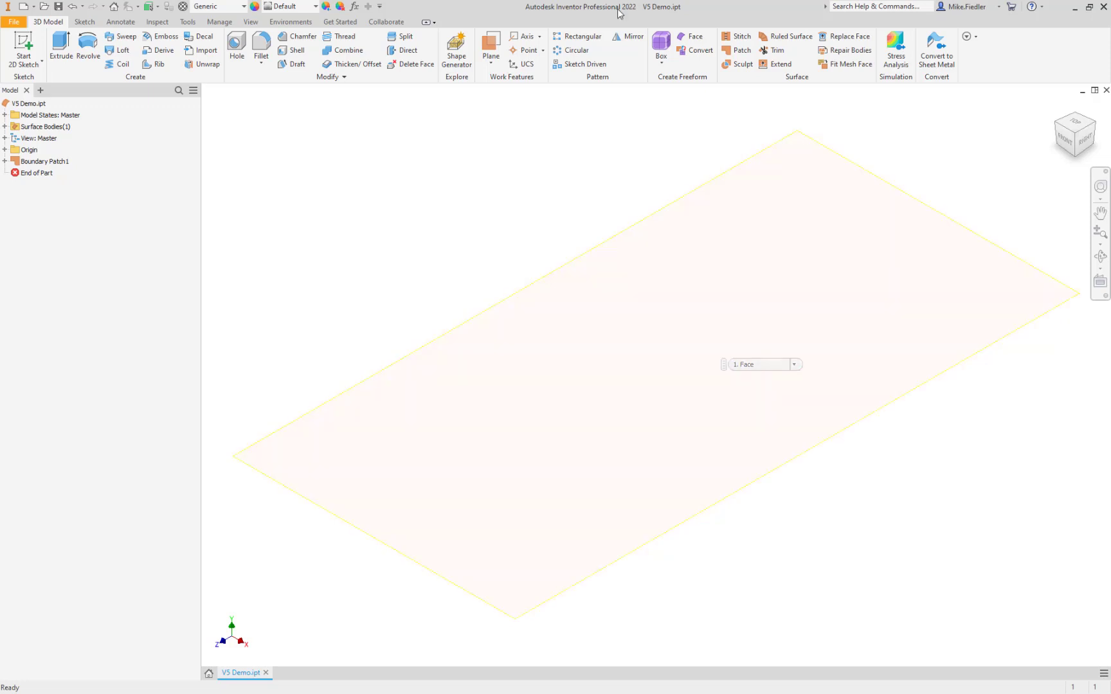
left_click(719, 257)
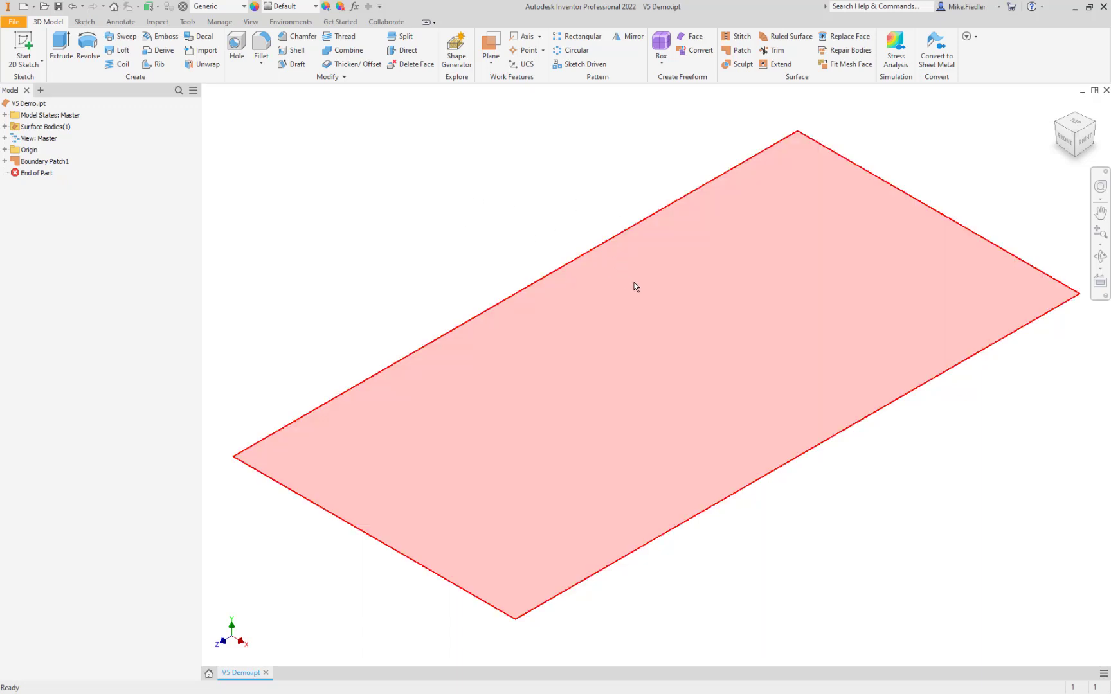
mouse_move(635, 290)
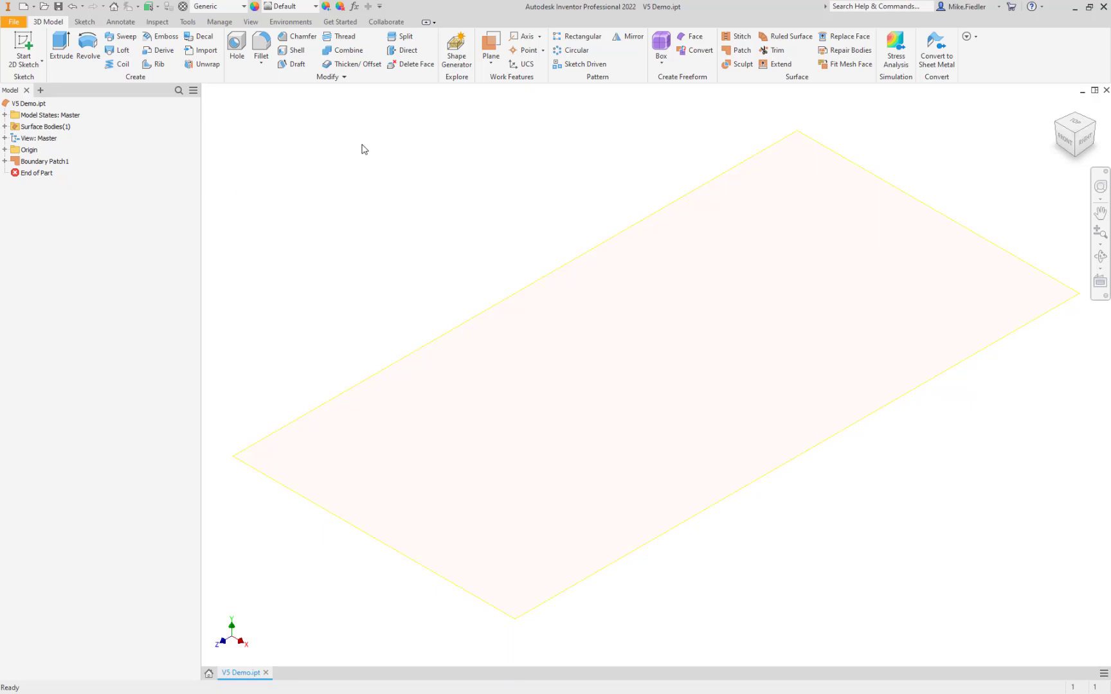
Step: Enter the Inventor Nastran environment and define an idealization using shell elements with a thickness of 0.25 in
left_click(290, 22)
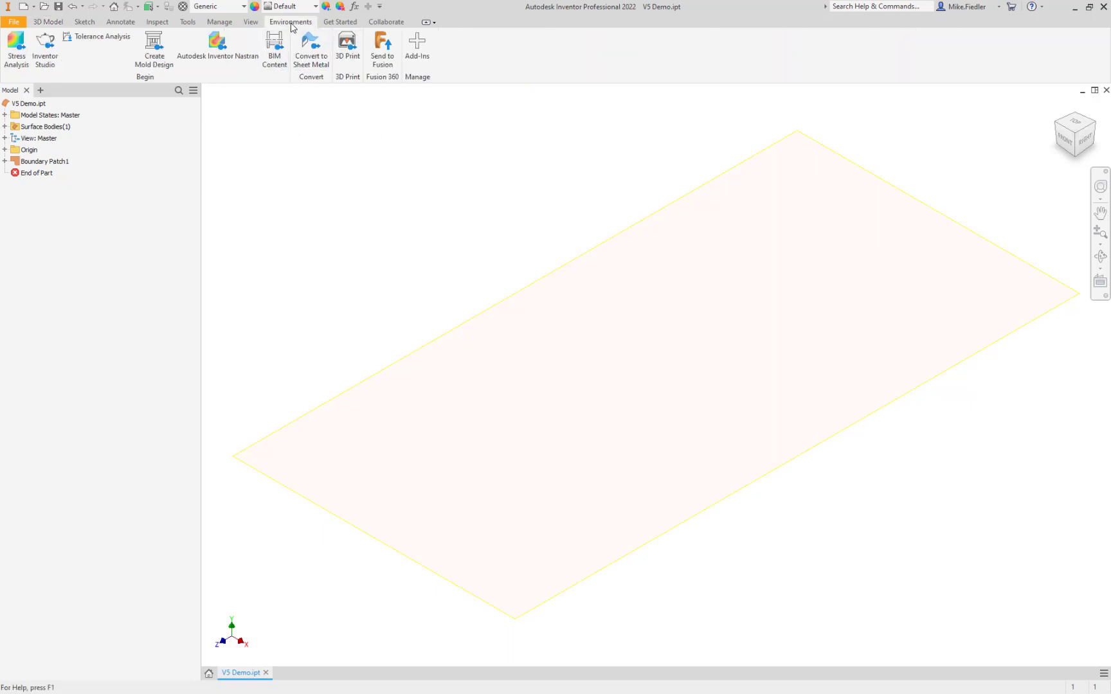
left_click(216, 57)
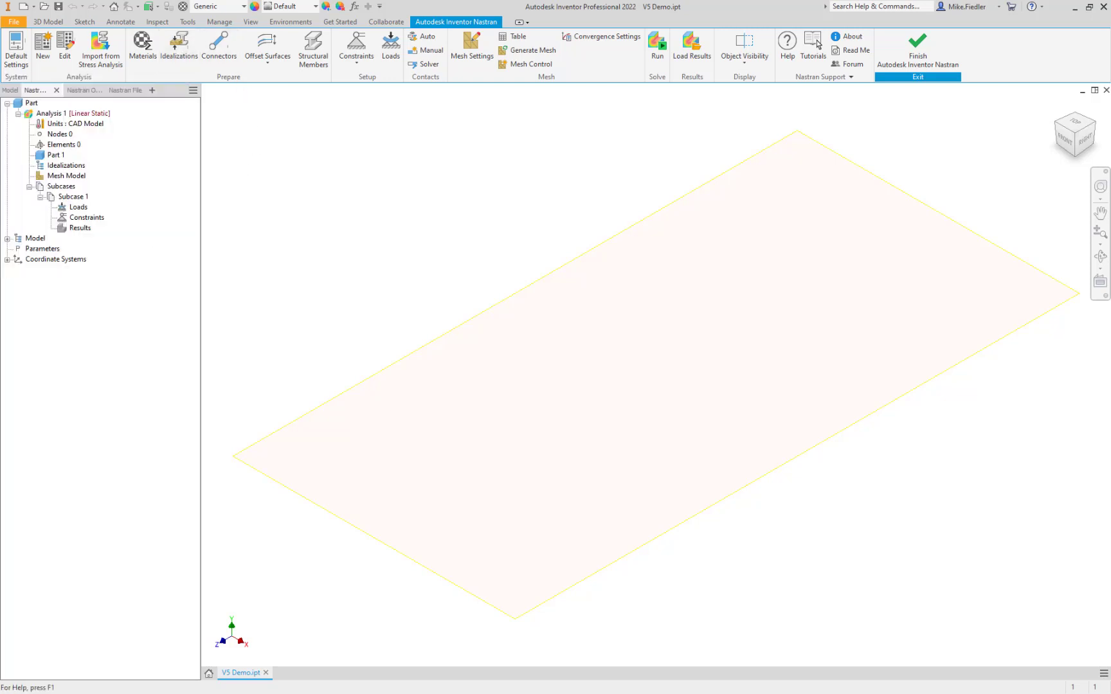
left_click_drag(180, 278, 199, 138)
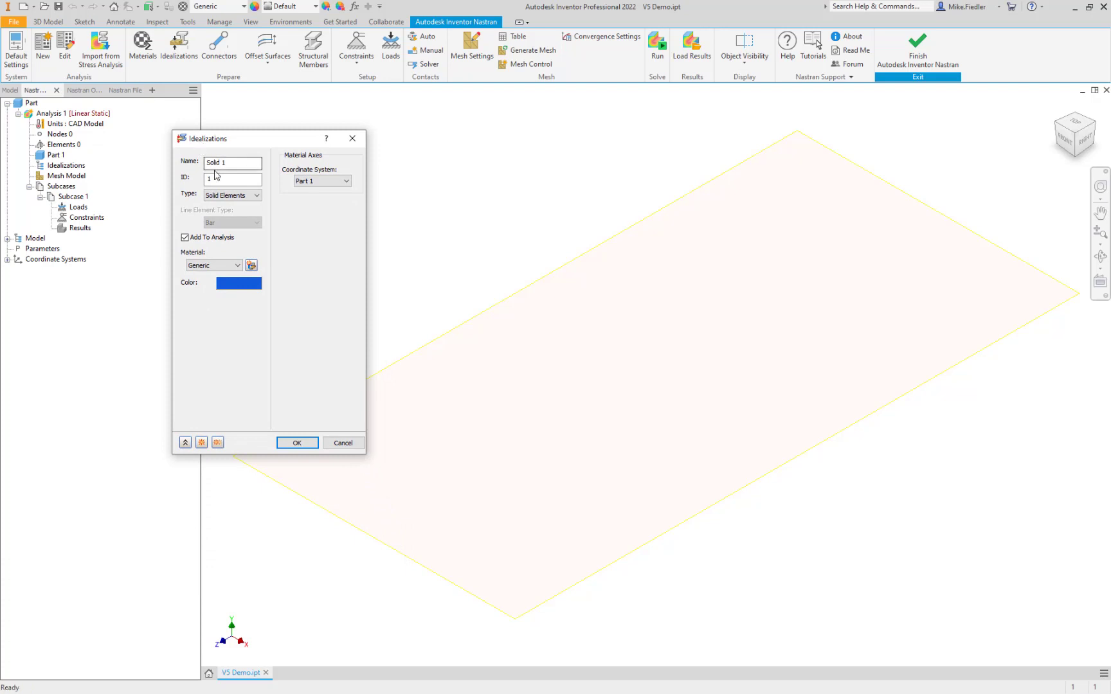
left_click(243, 195)
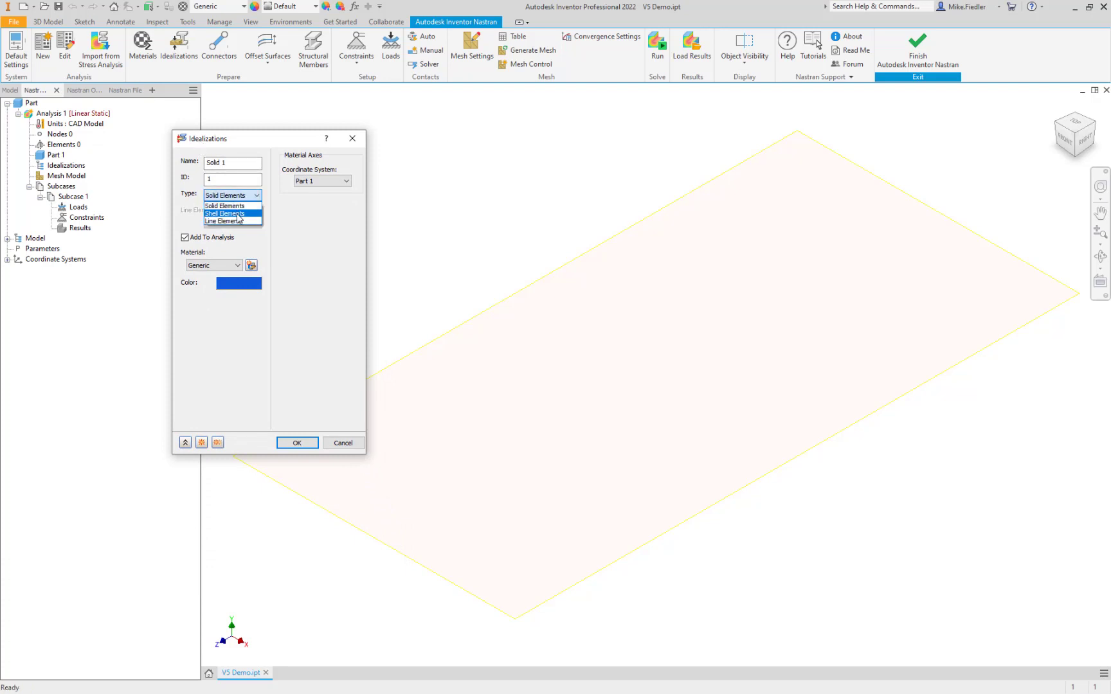
left_click(237, 215)
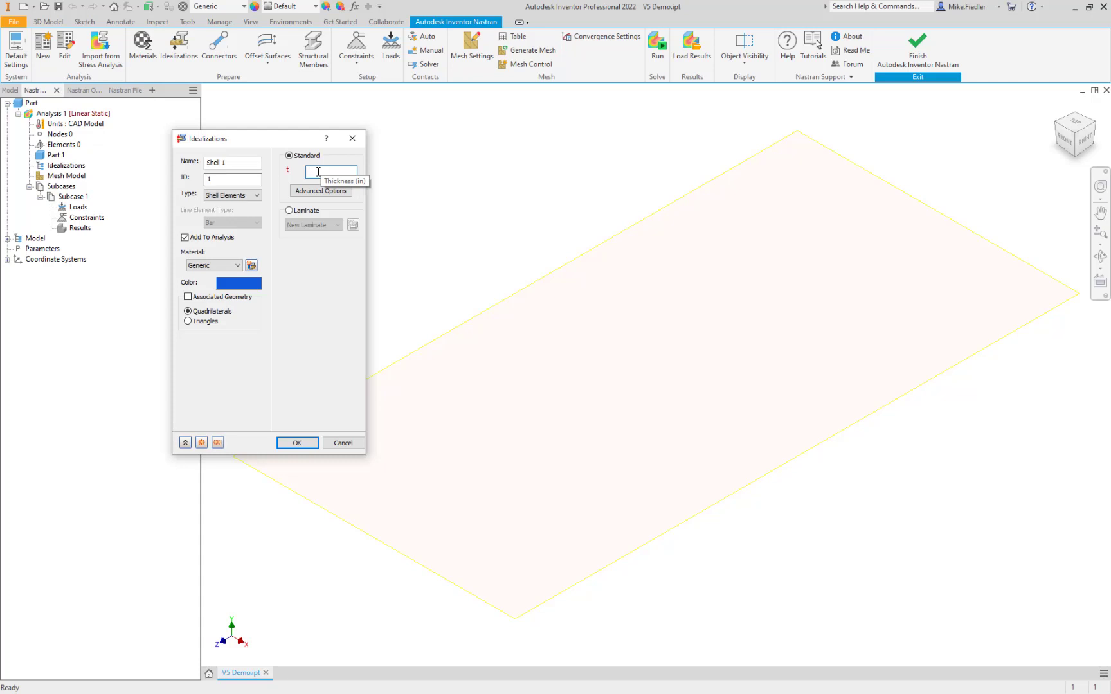
type("5")
Step: Create an isotropic material for the shell idealization with elastic modulus 30e6 and Poisson's ratio 0.3, and accept the idealization
left_click(251, 265)
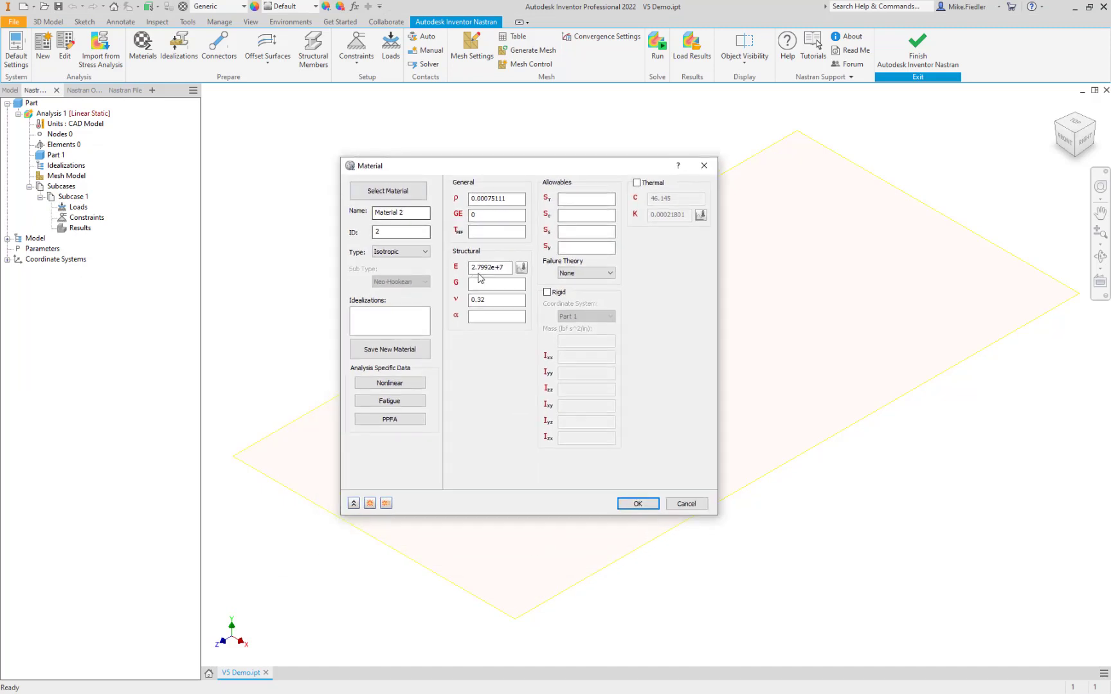
double_click(508, 267)
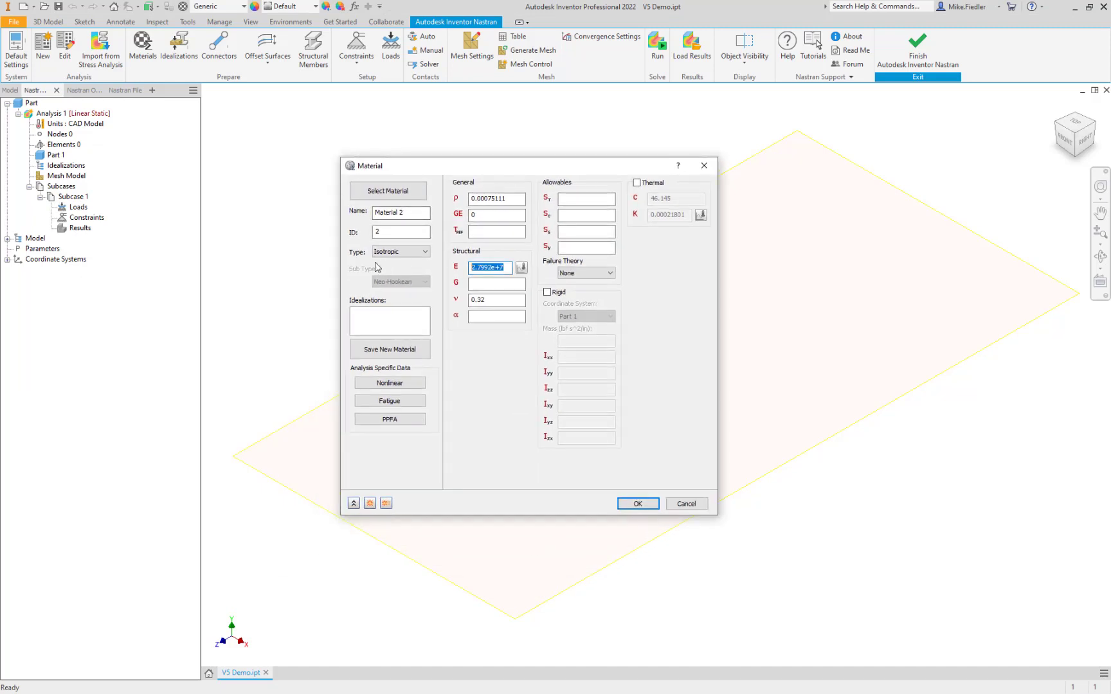
type("30e6")
left_click(495, 303)
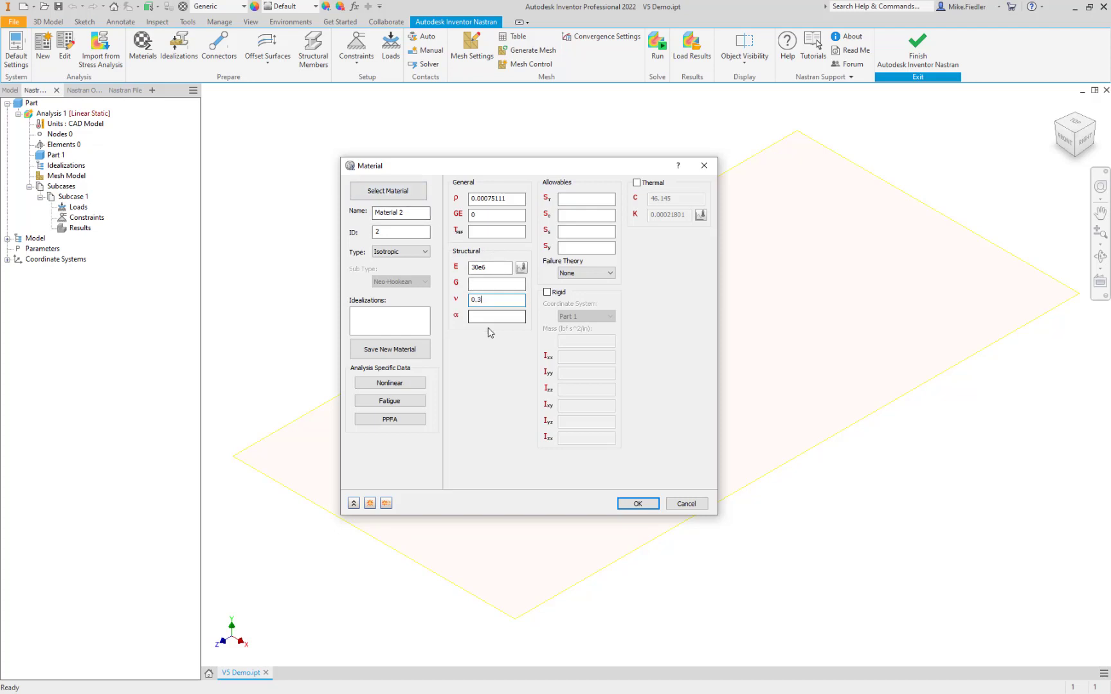
left_click(637, 504)
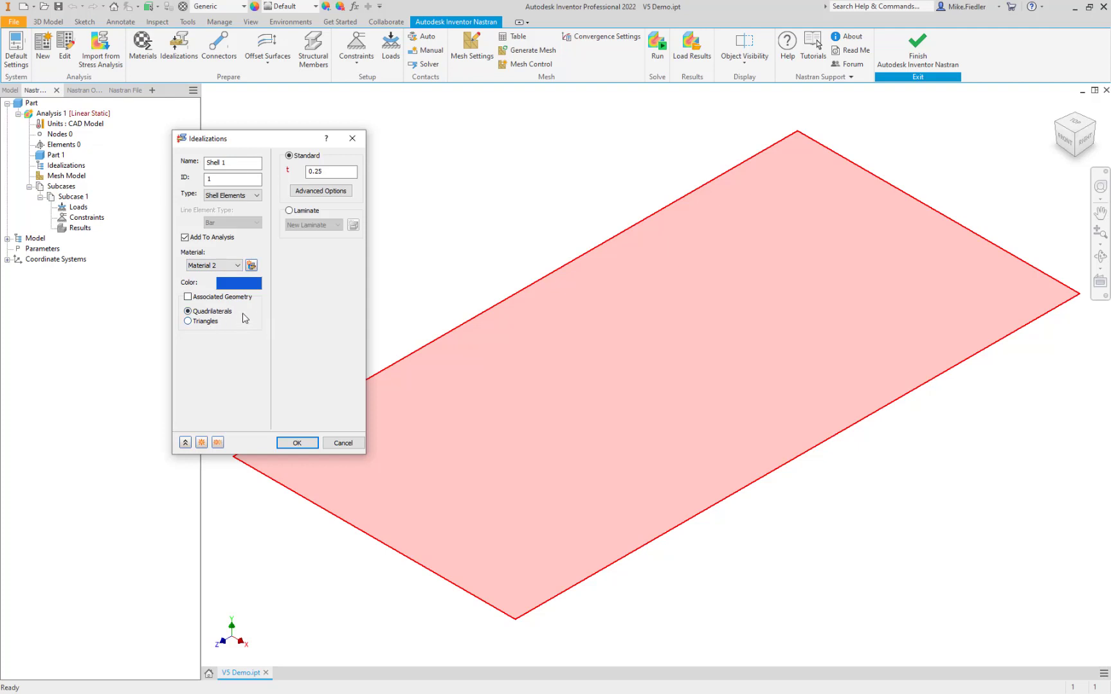
left_click(297, 443)
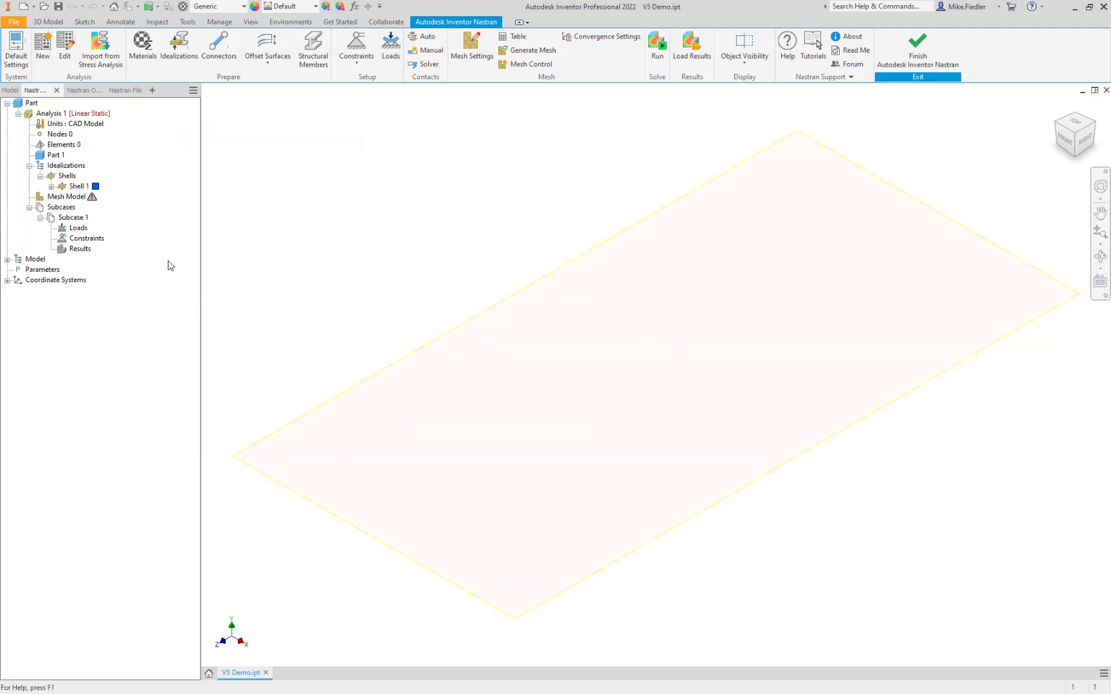
Step: Review the properties of the shell's assigned material and the settings of the shell idealization
left_click(51, 187)
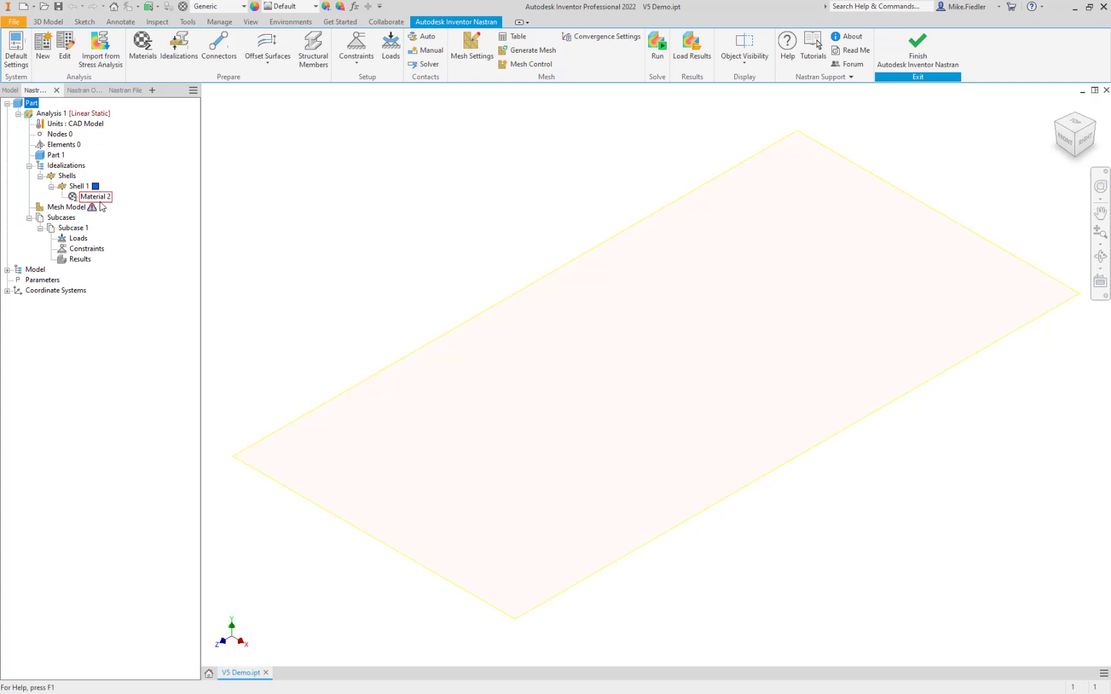
left_click(91, 199)
double_click(95, 197)
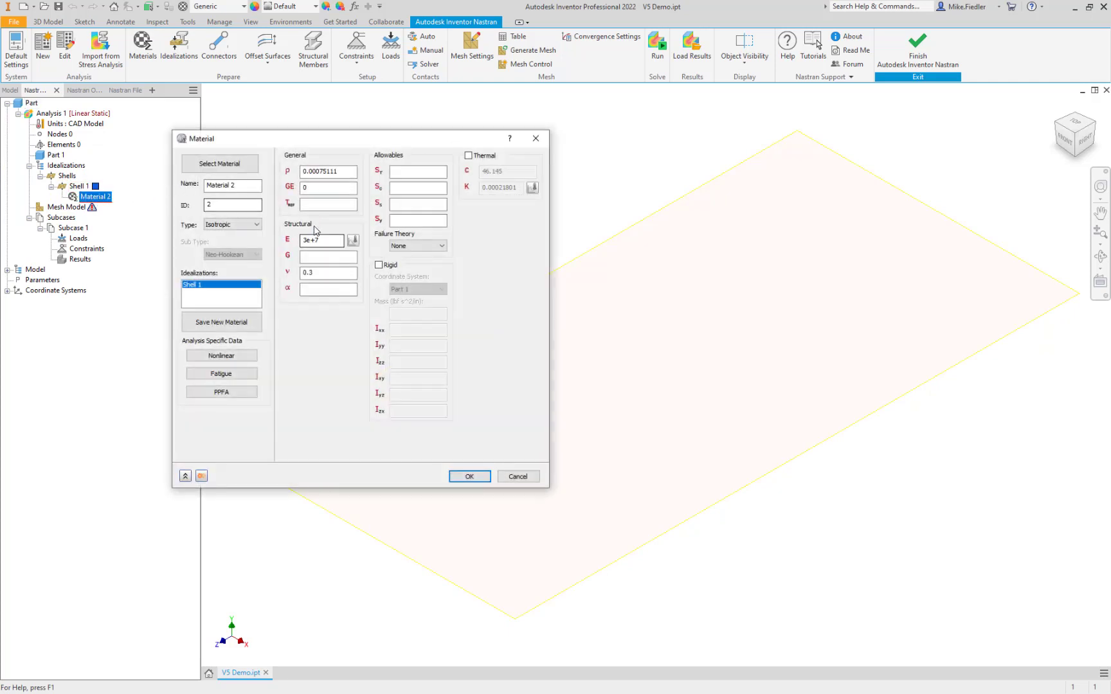
left_click(469, 476)
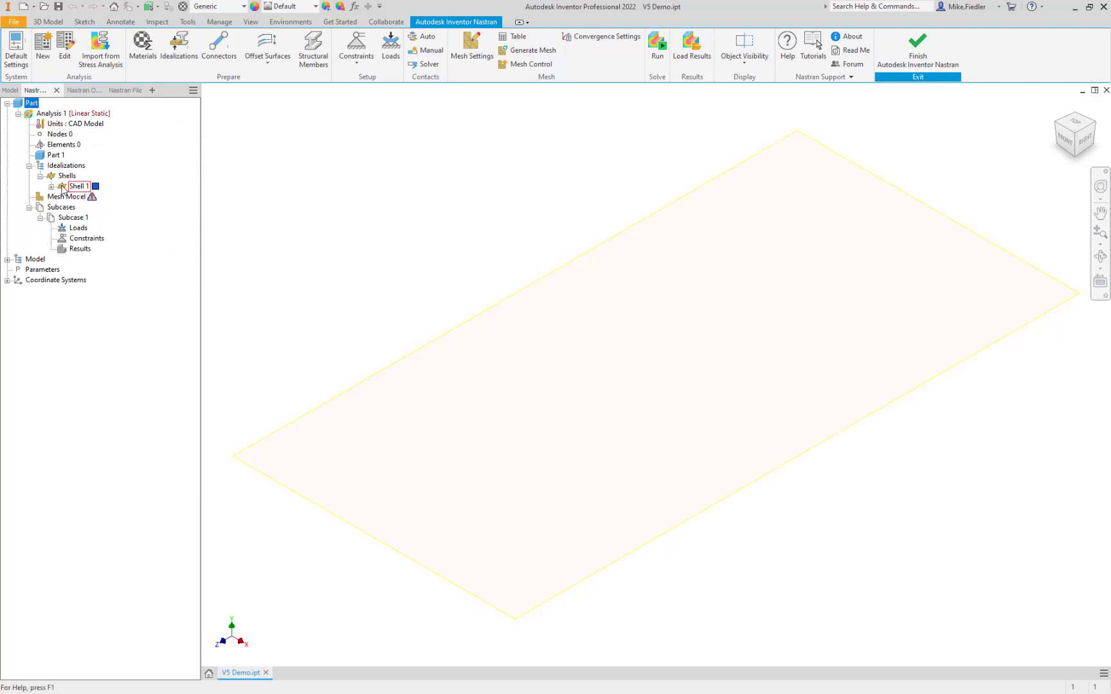
left_click(51, 186)
left_click(78, 186)
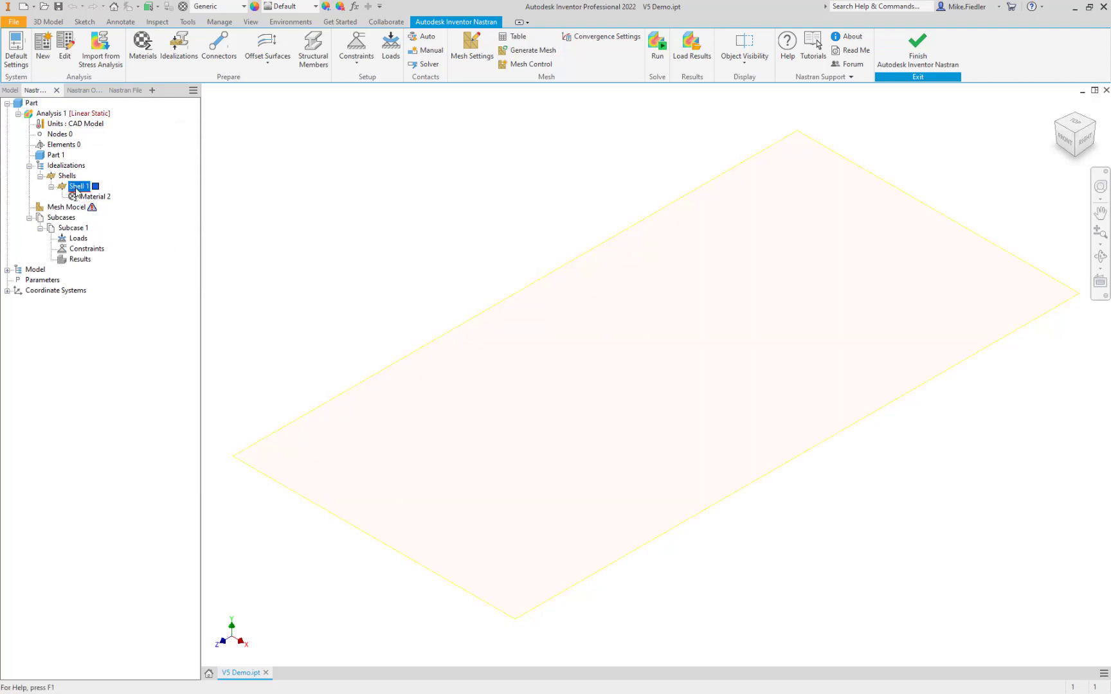
double_click(76, 187)
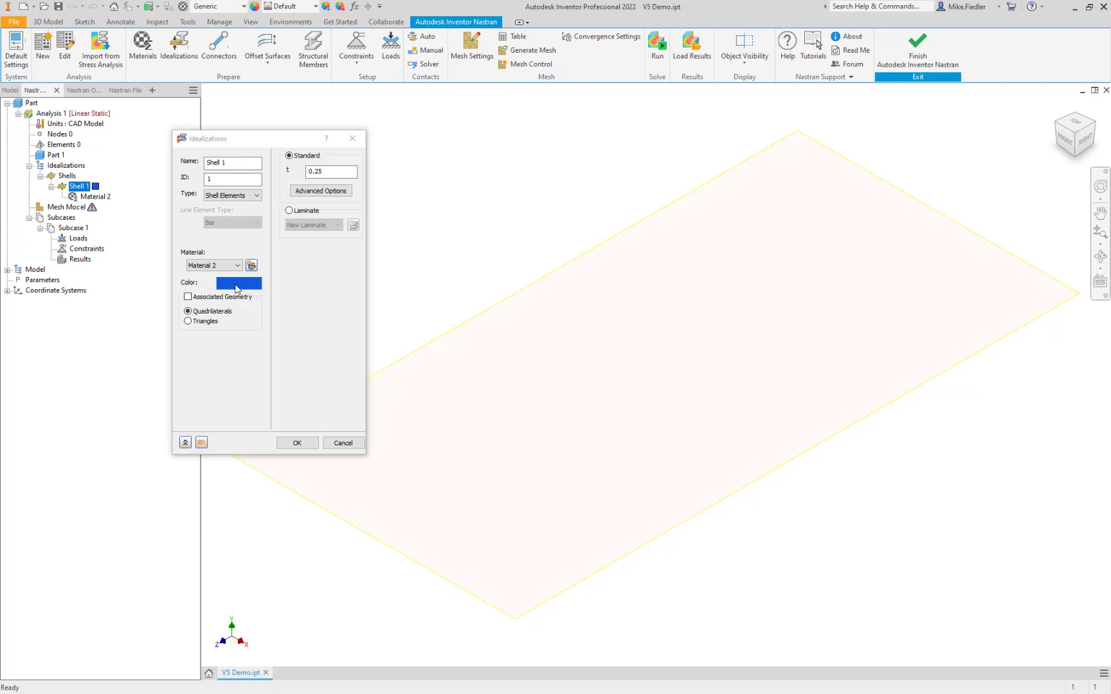
left_click(297, 443)
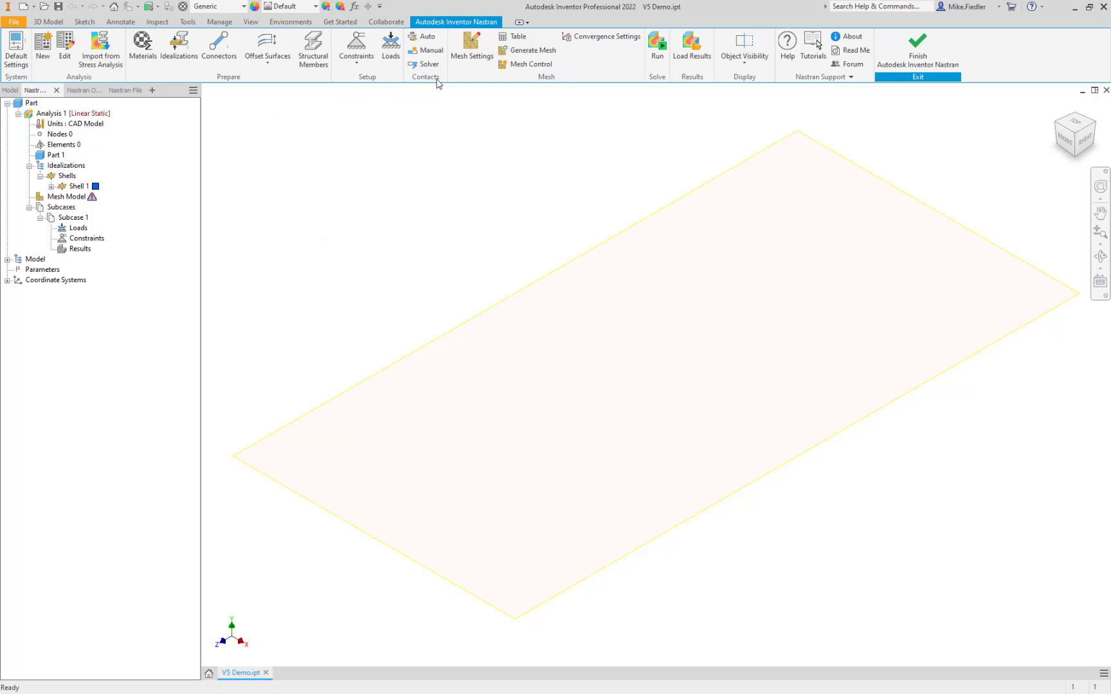
Step: Generate the plate's mesh with an element size of 0.5 in and linear element order
left_click(472, 61)
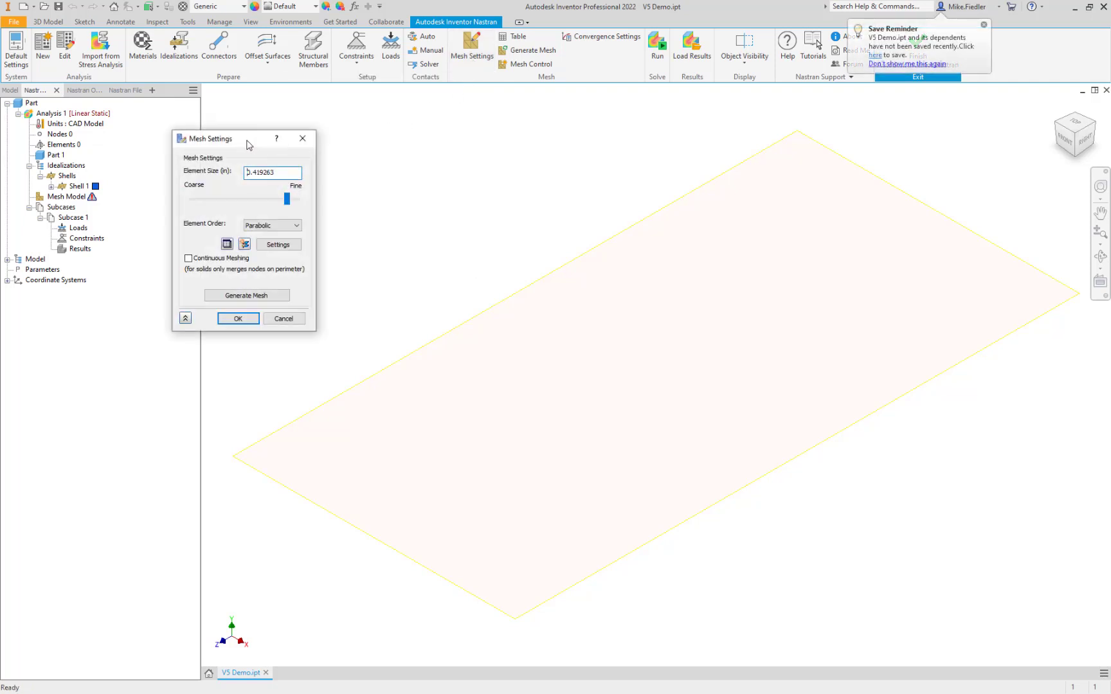
left_click_drag(249, 145, 323, 153)
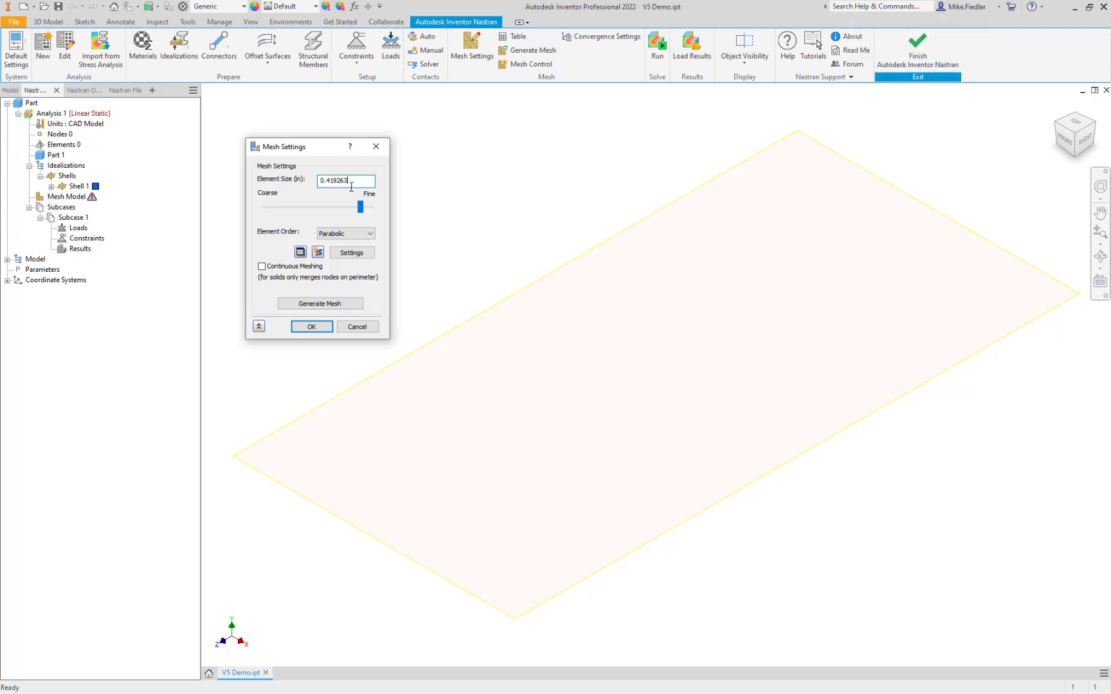
left_click_drag(351, 186, 329, 183)
type("5")
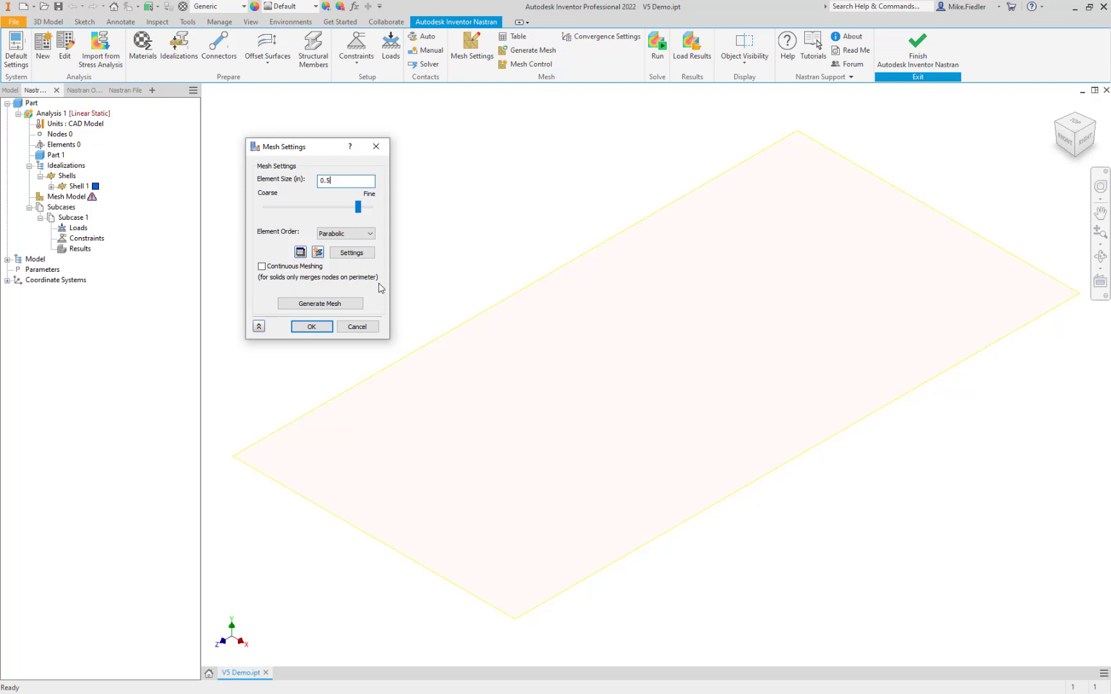
left_click(365, 241)
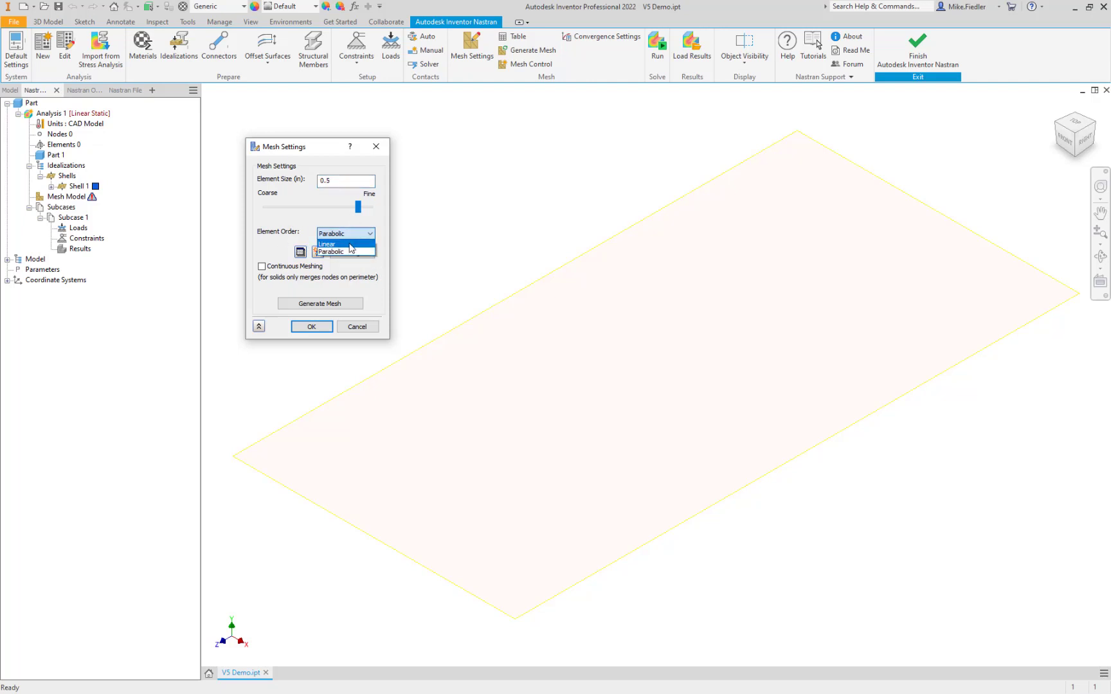
left_click(351, 244)
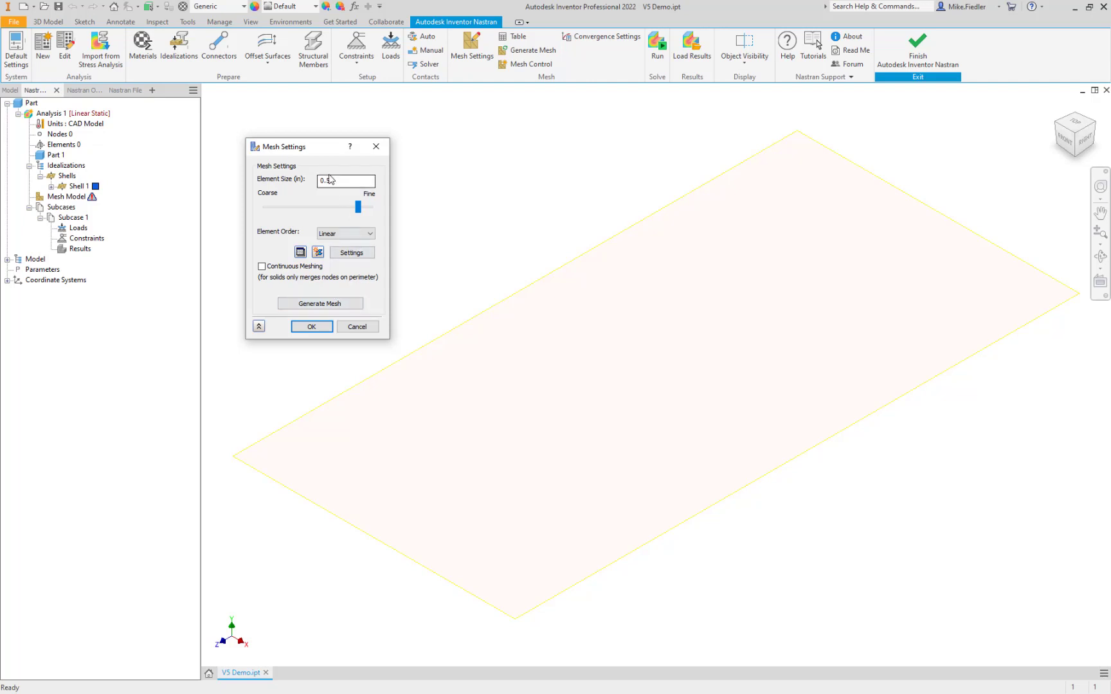
left_click(311, 304)
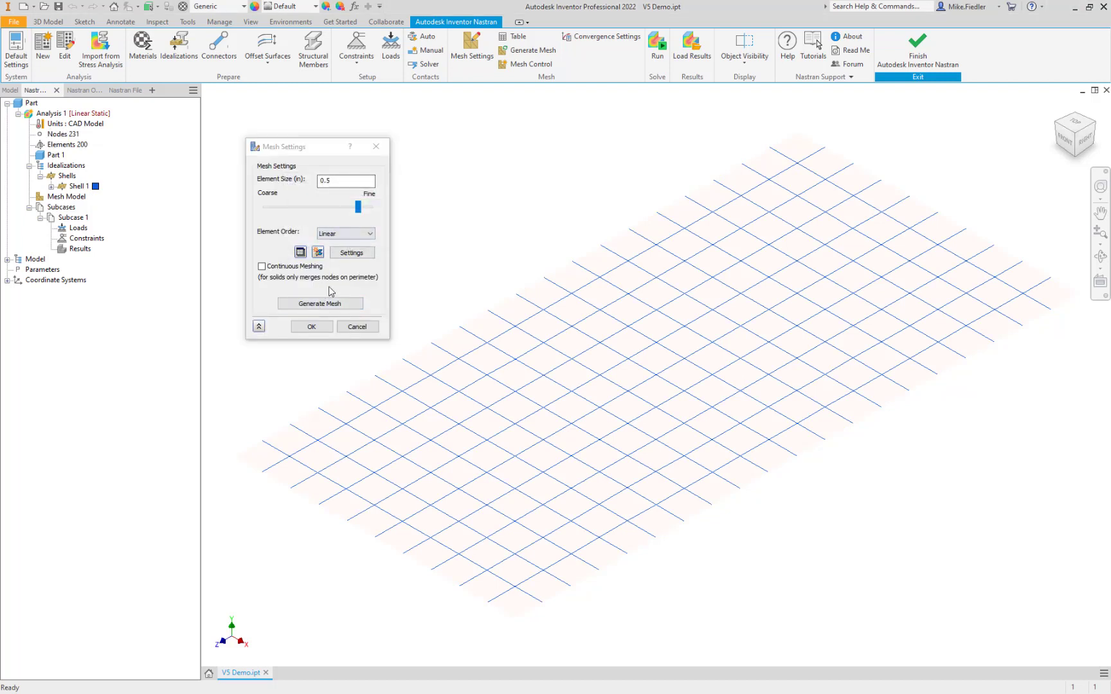
left_click(312, 327)
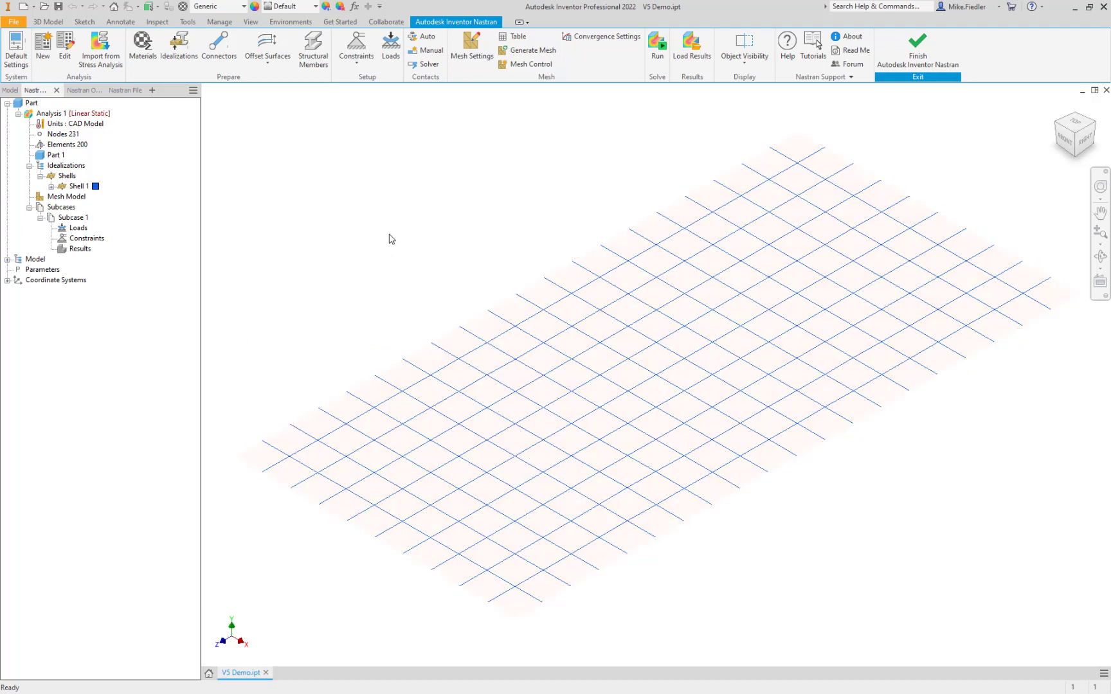
Step: Add a structural constraint named Long Edge to the plate's two long edges, restraining only Tx and Ty
left_click(360, 41)
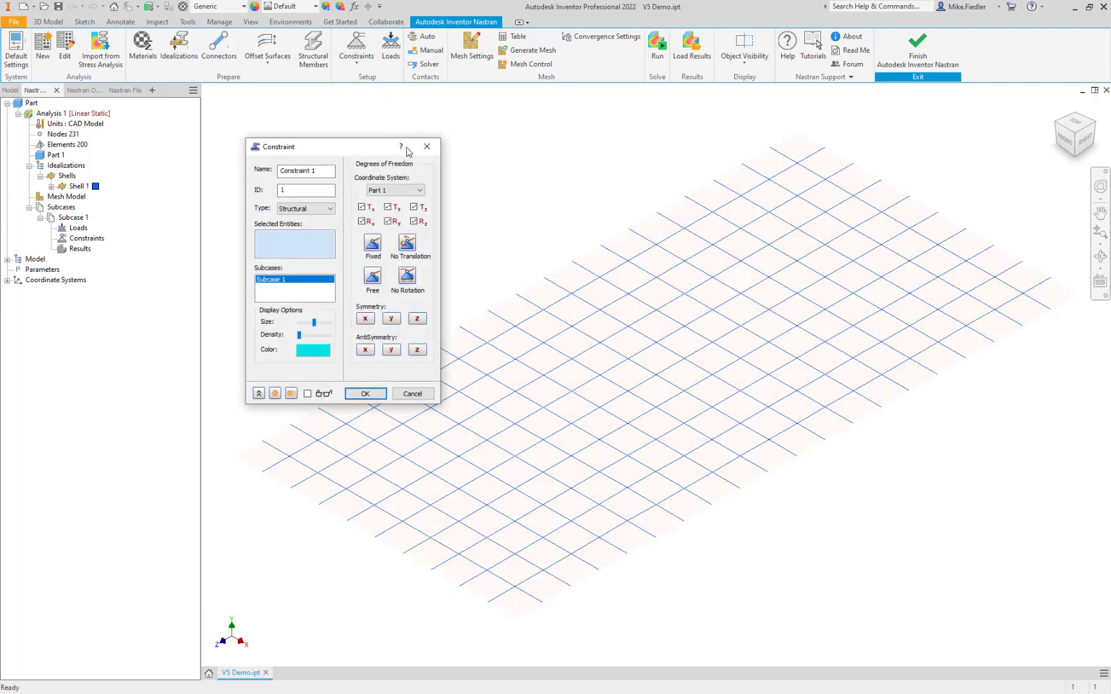
left_click_drag(360, 154, 318, 114)
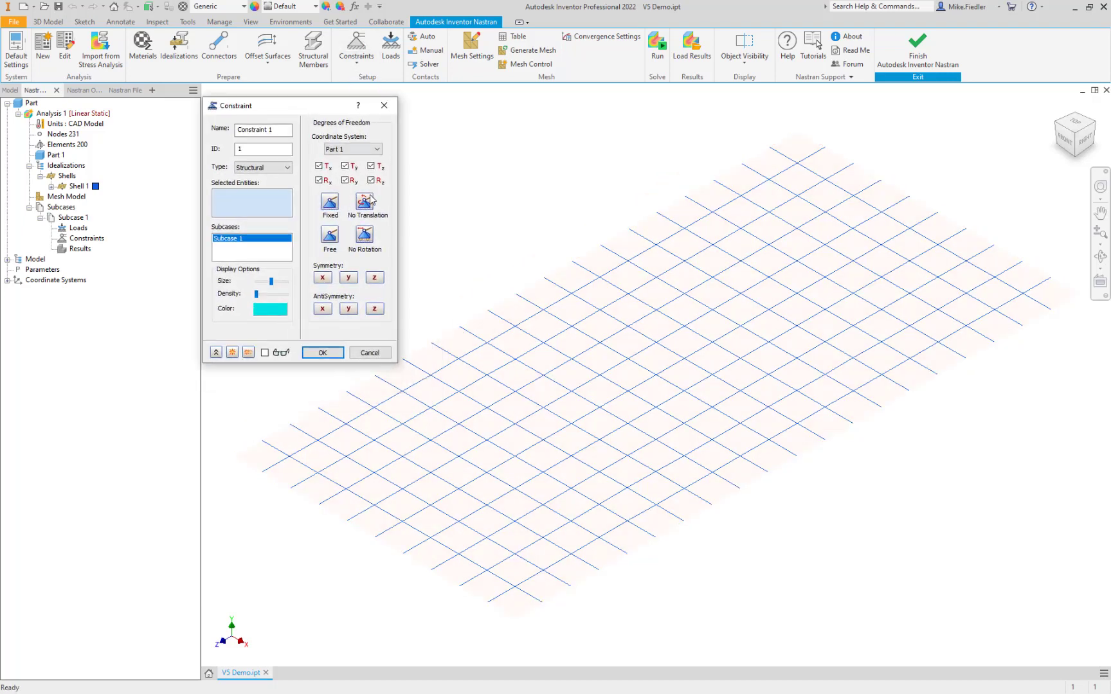
left_click(329, 239)
left_click(524, 292)
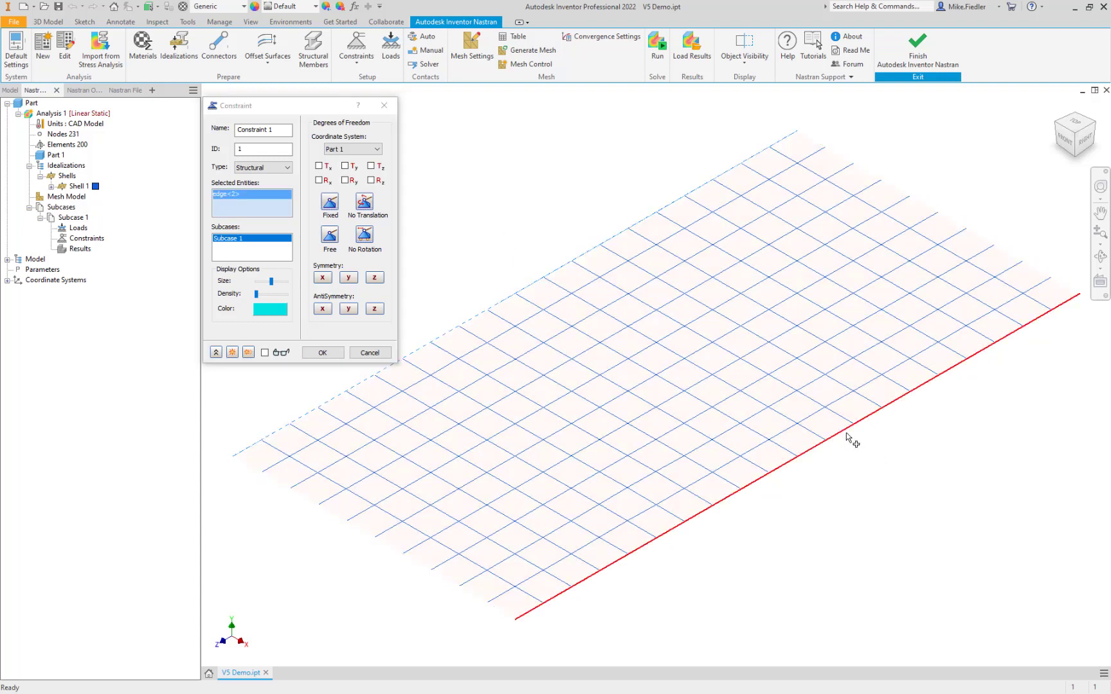
left_click(857, 435)
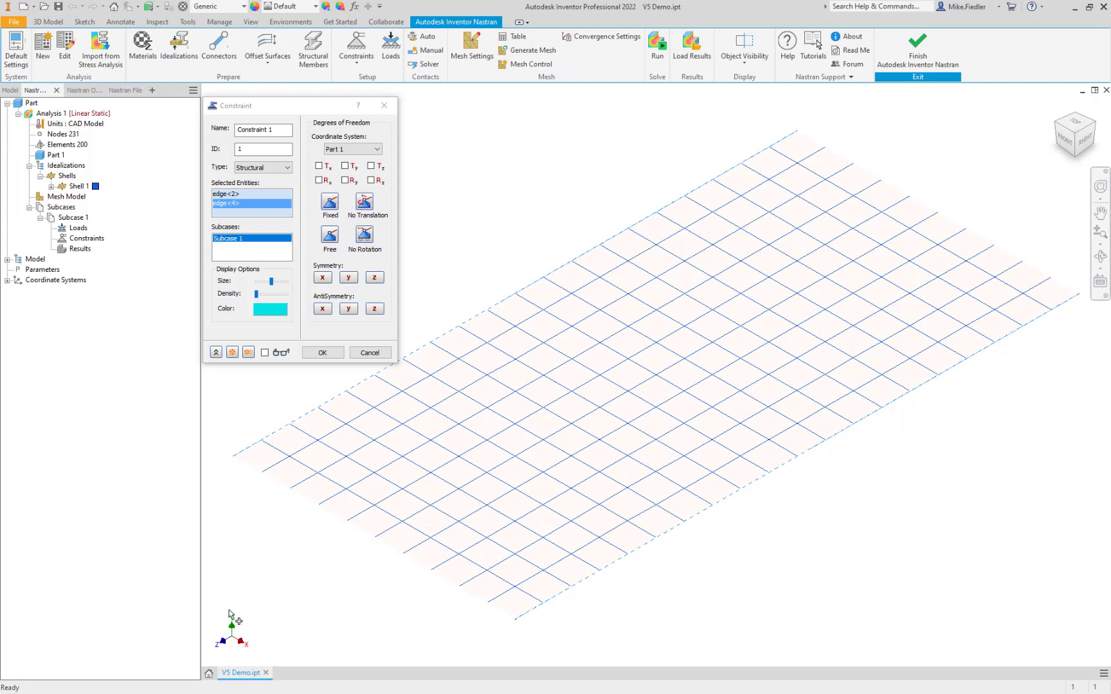
left_click(346, 166)
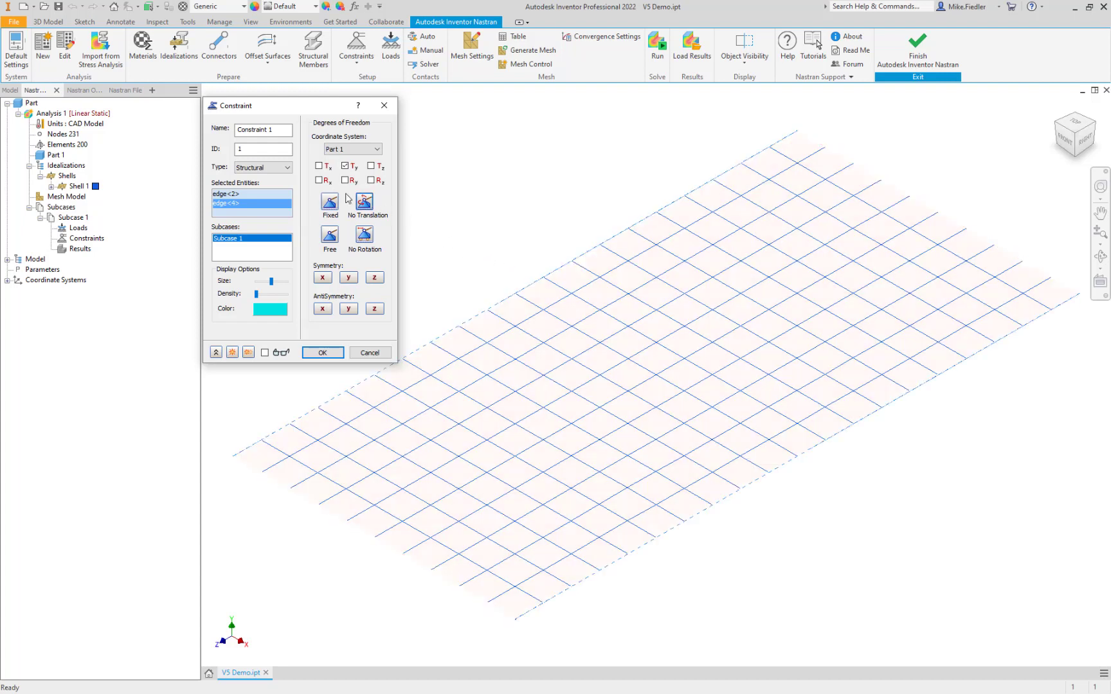
left_click(319, 166)
left_click_drag(278, 130, 174, 138)
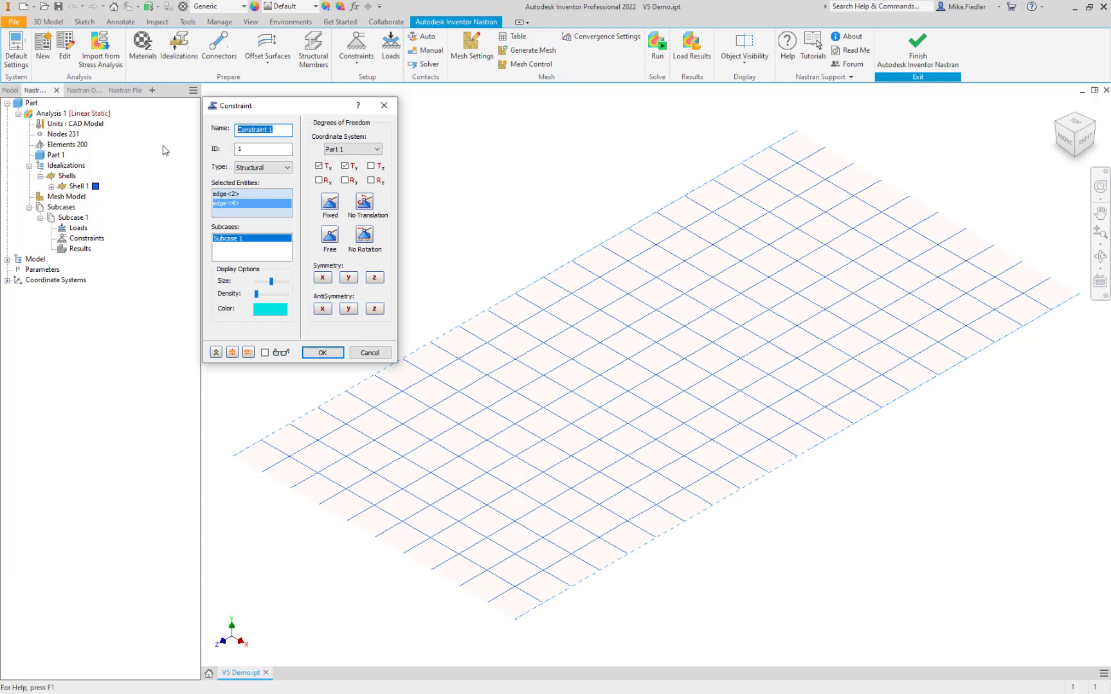
type("Long Edge")
left_click(324, 352)
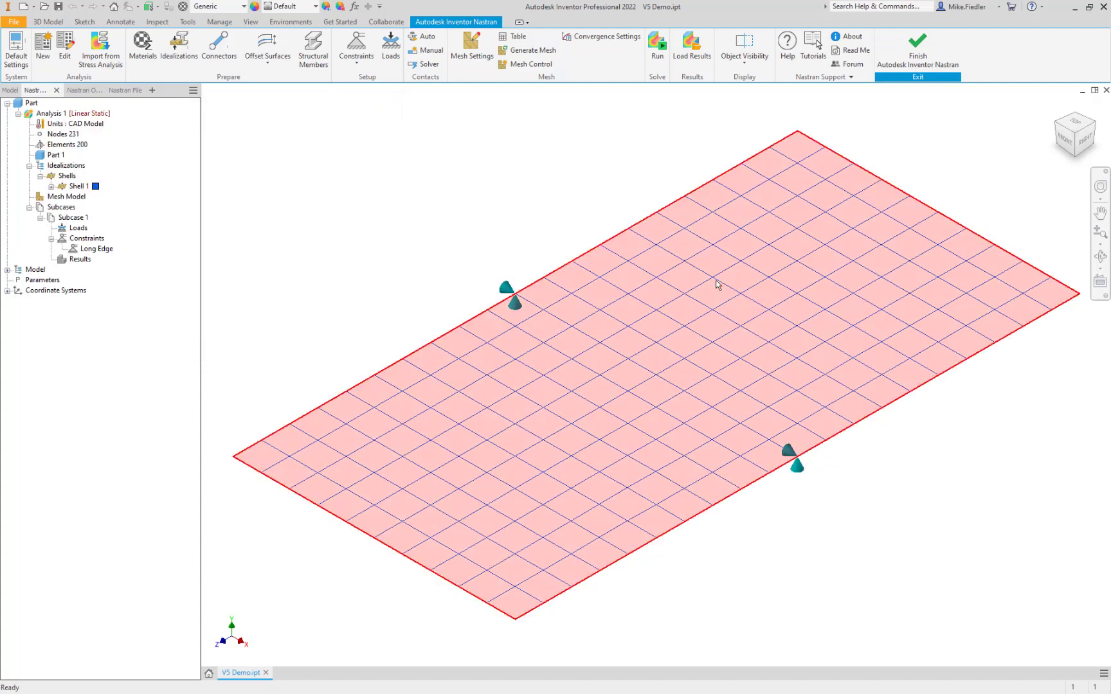
Step: Add a structural constraint named Short Edge to the plate's near short edge, restraining only Ty and Tz
left_click(357, 46)
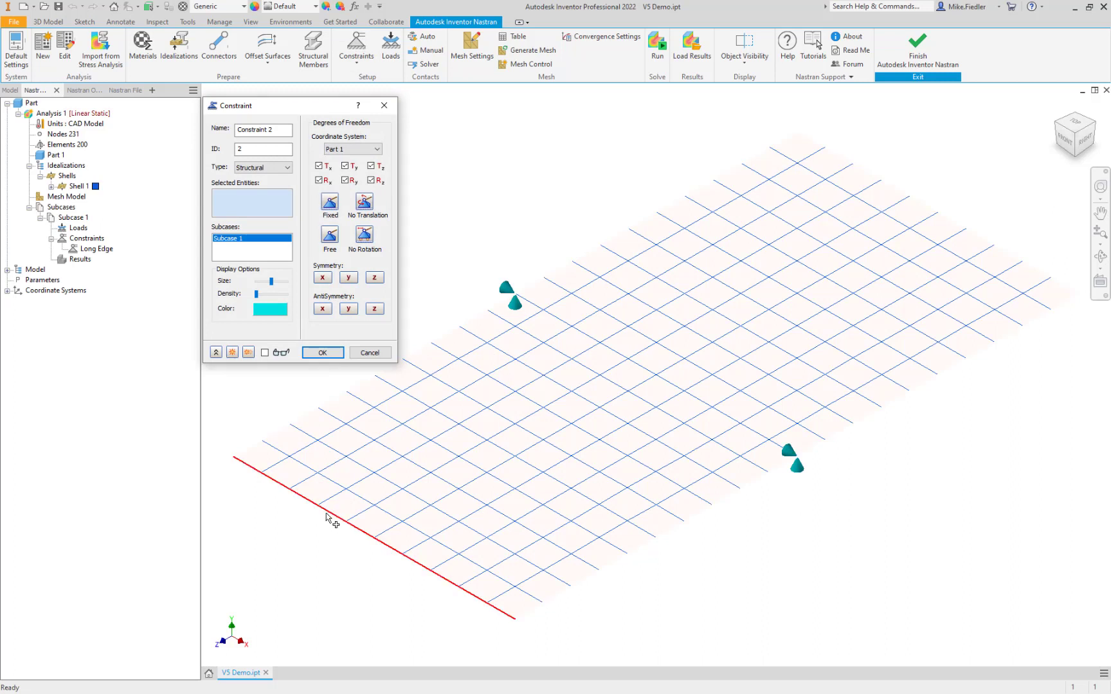
left_click(329, 513)
left_click(263, 130)
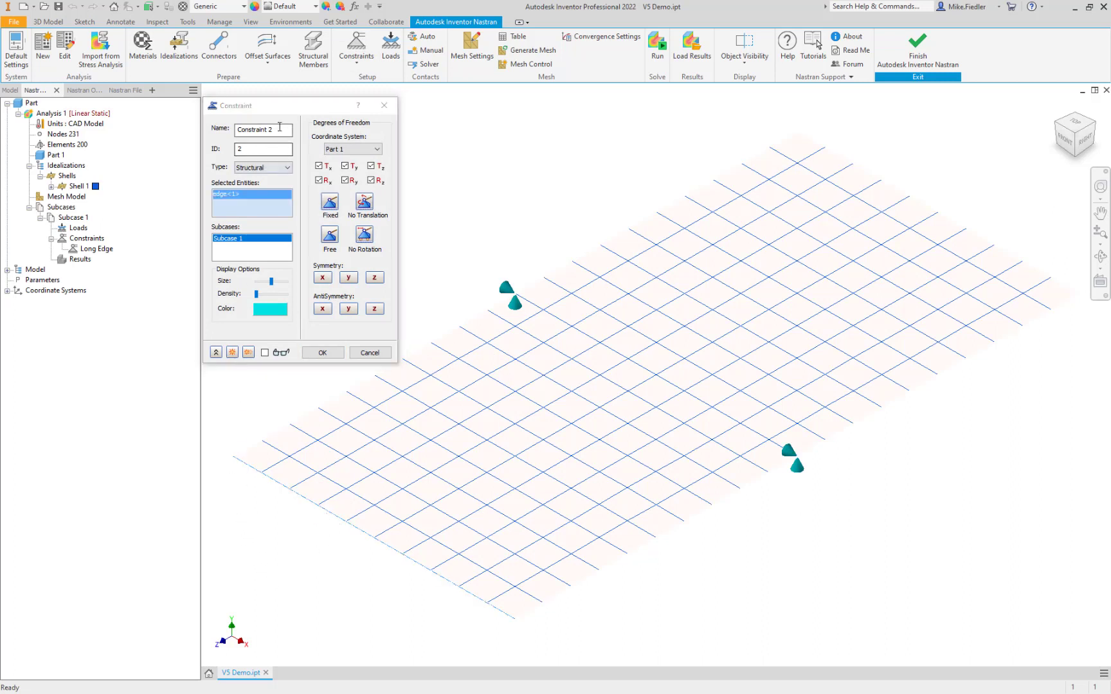
type("Short Edge")
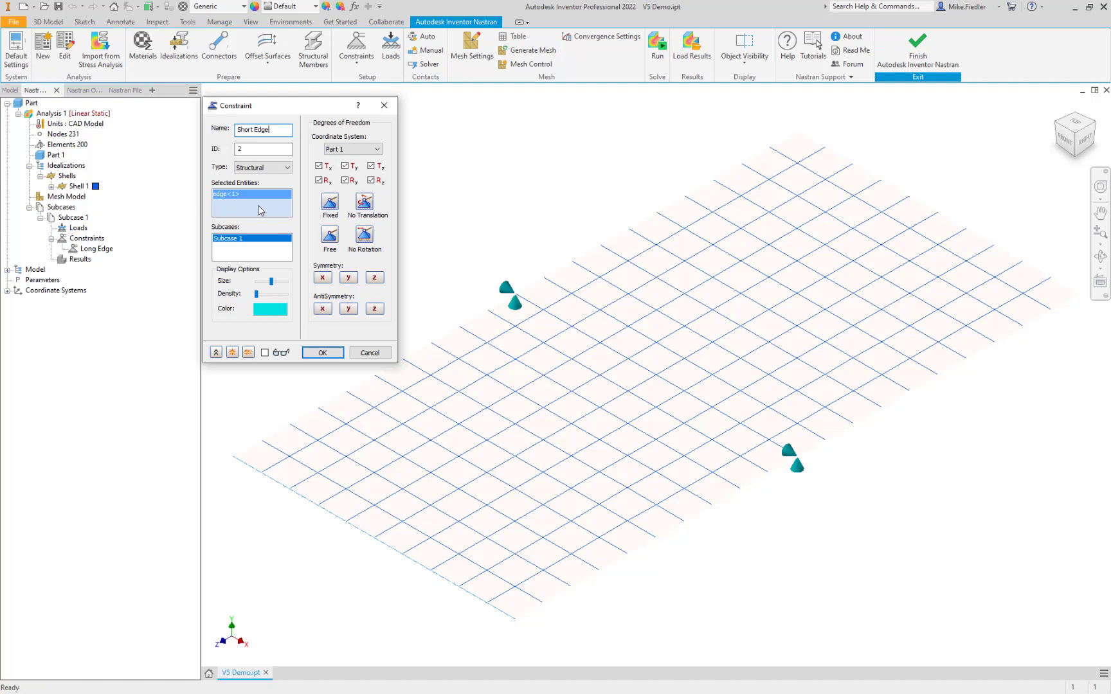
left_click(330, 235)
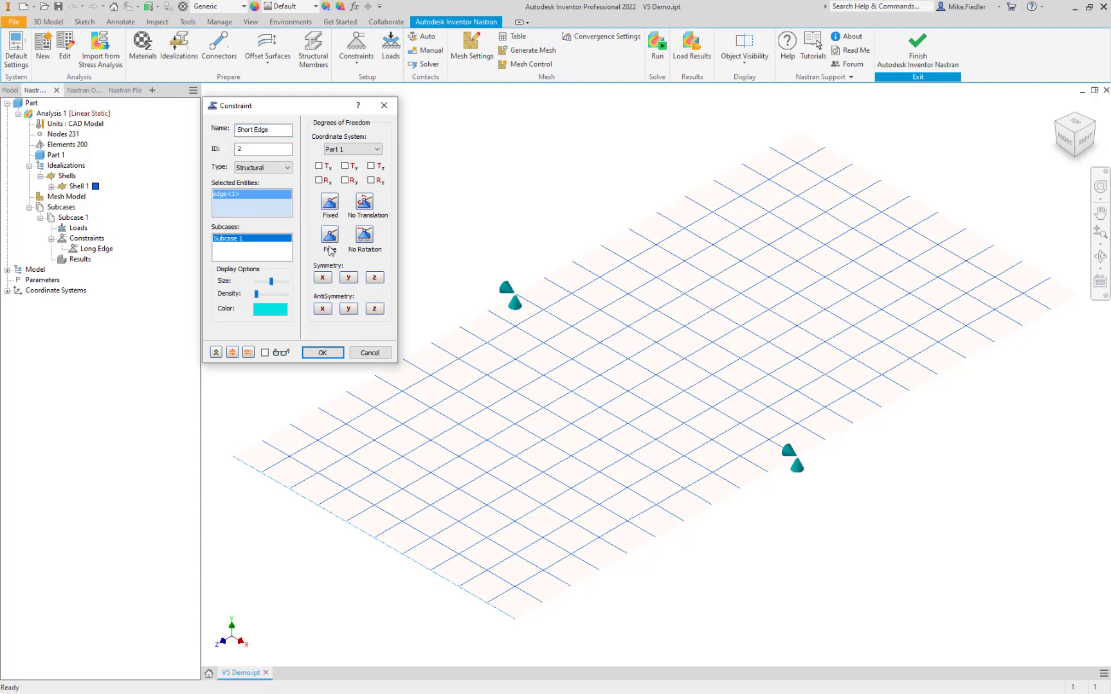
left_click(346, 167)
left_click(323, 352)
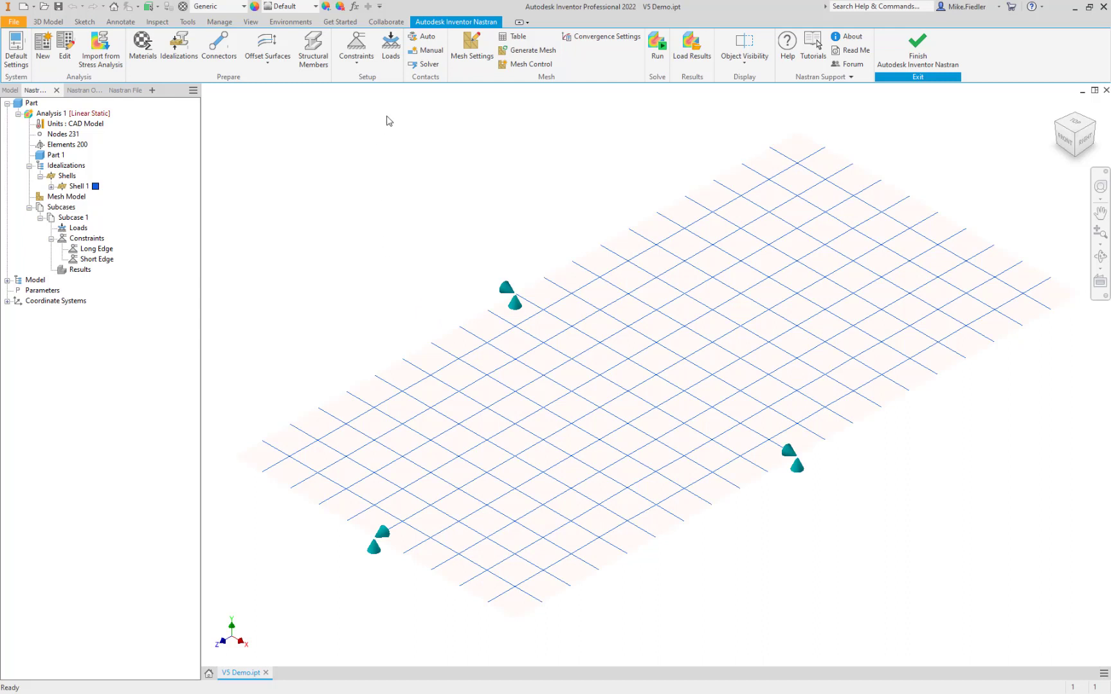
Step: Define a pressure load of -50 psi normal to the plate's face in Subcase 1 and preview it
left_click(390, 59)
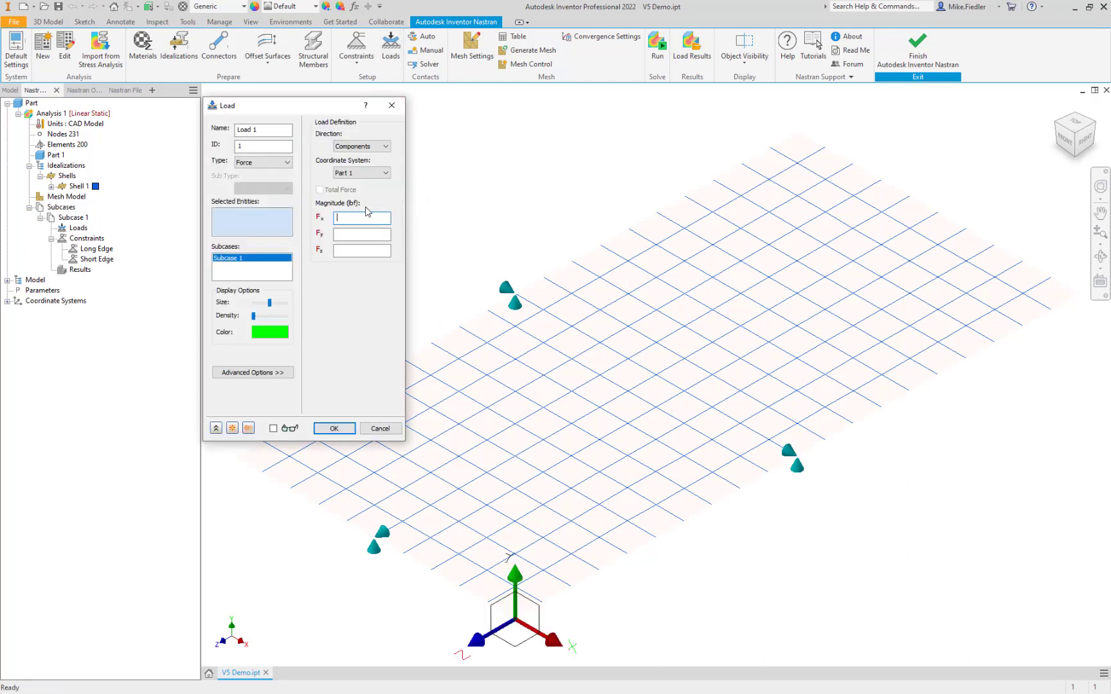
left_click(283, 164)
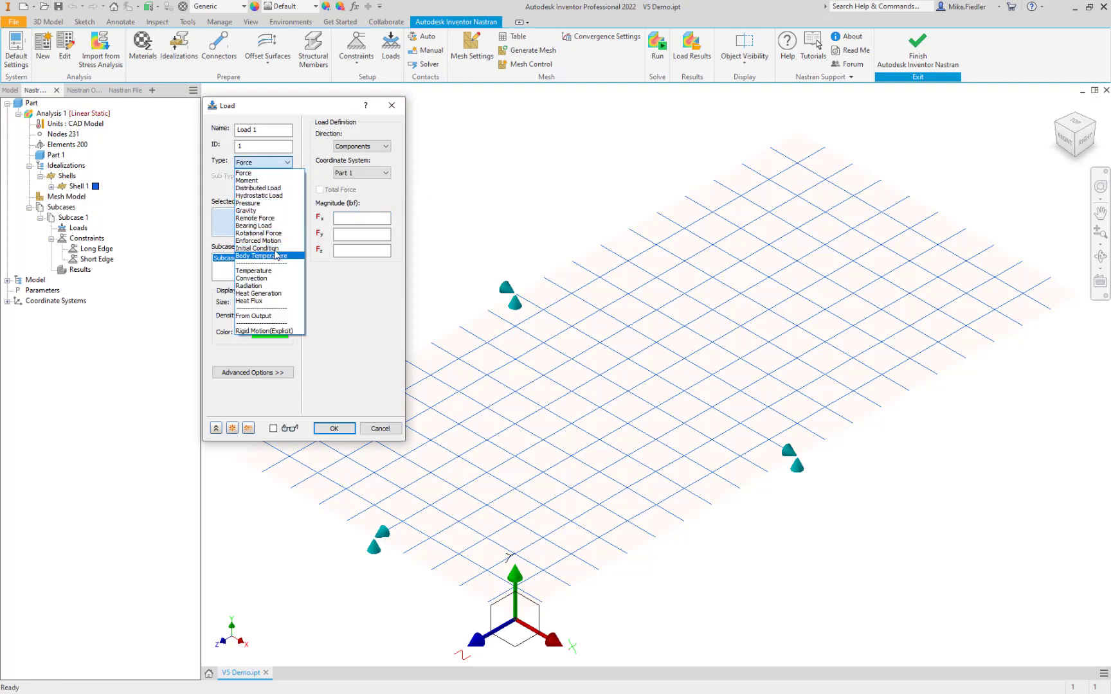
left_click(270, 203)
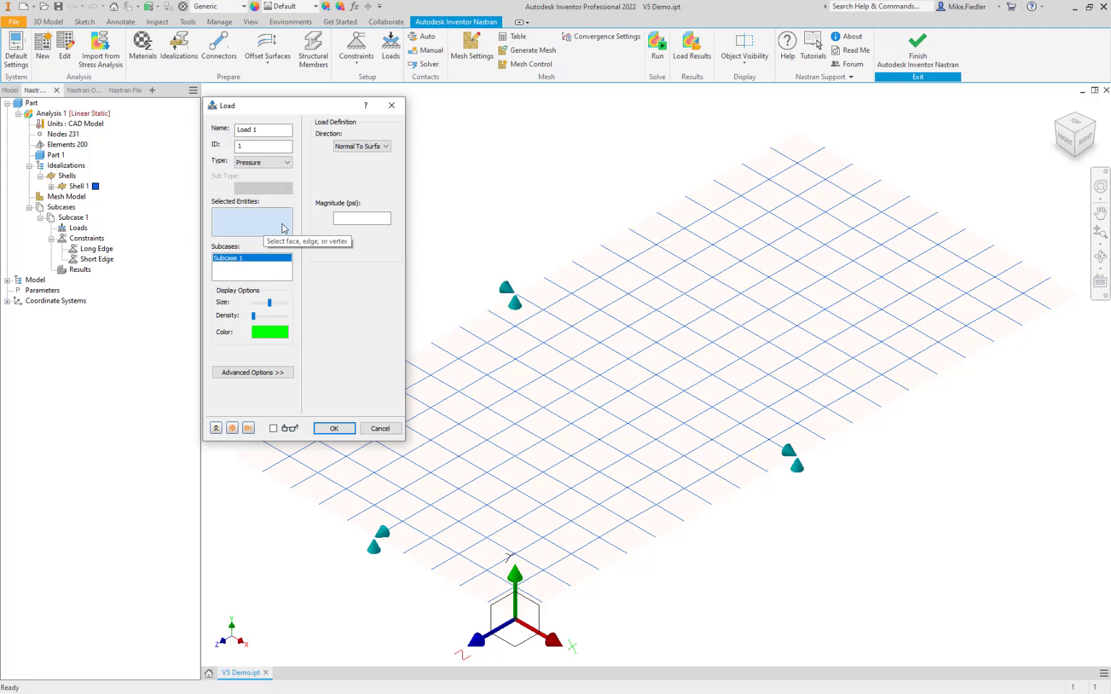
left_click(596, 381)
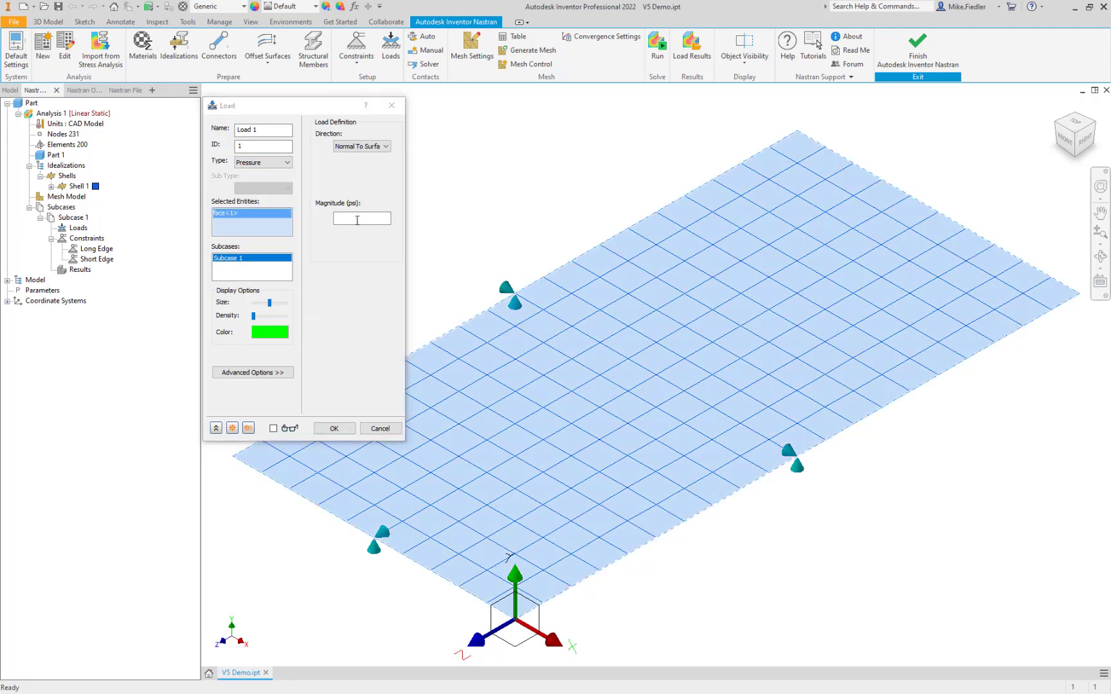
left_click(356, 219)
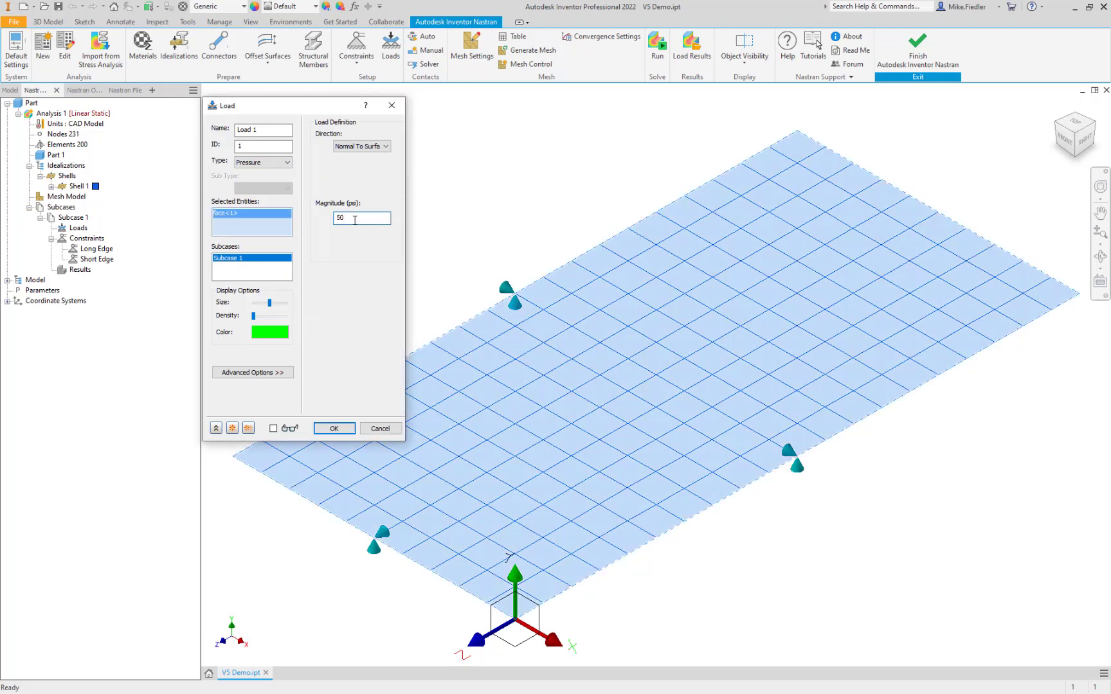
left_click(273, 428)
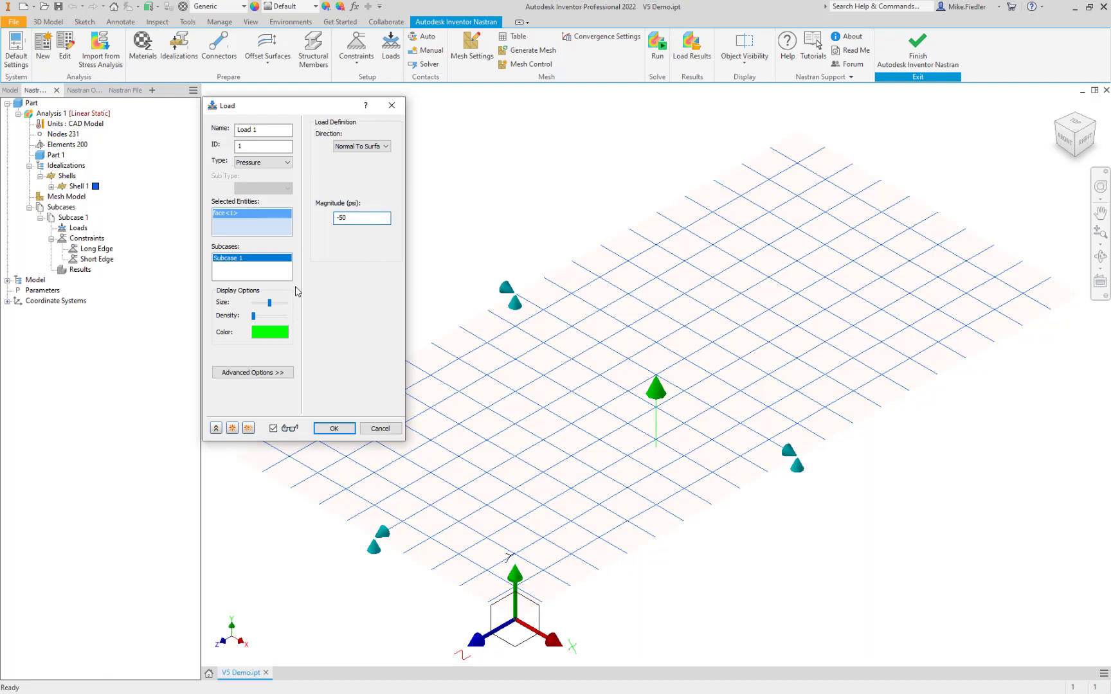
Step: Increase the density and reduce the size of the pressure load's display arrows, and accept the load
left_click(262, 317)
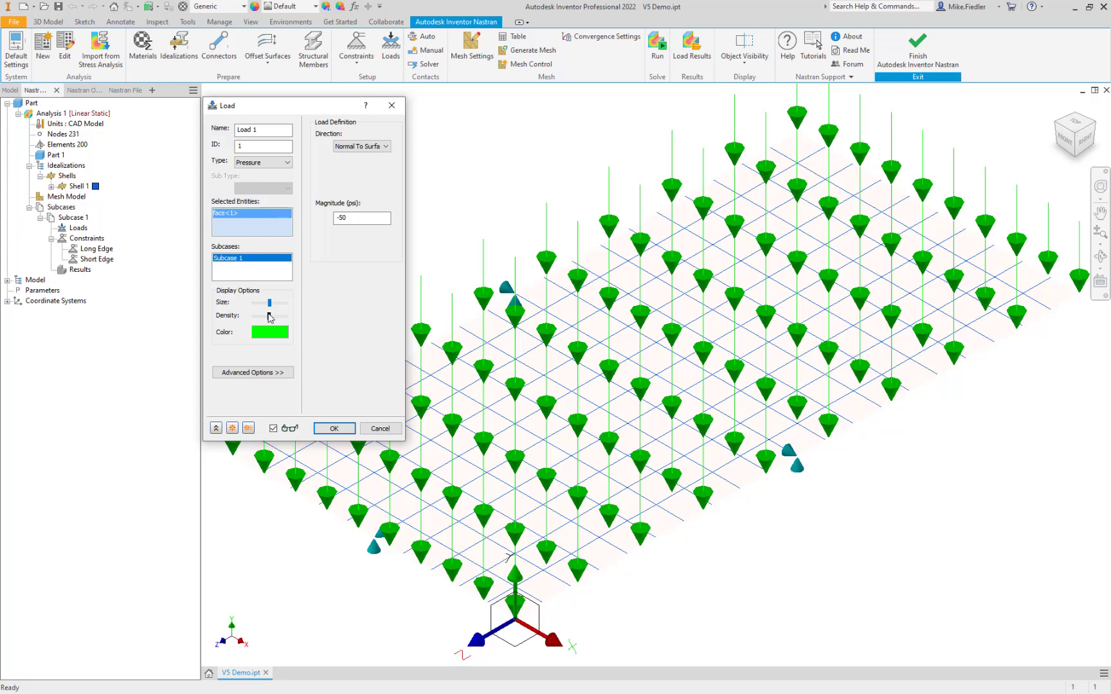
left_click_drag(268, 317, 261, 312)
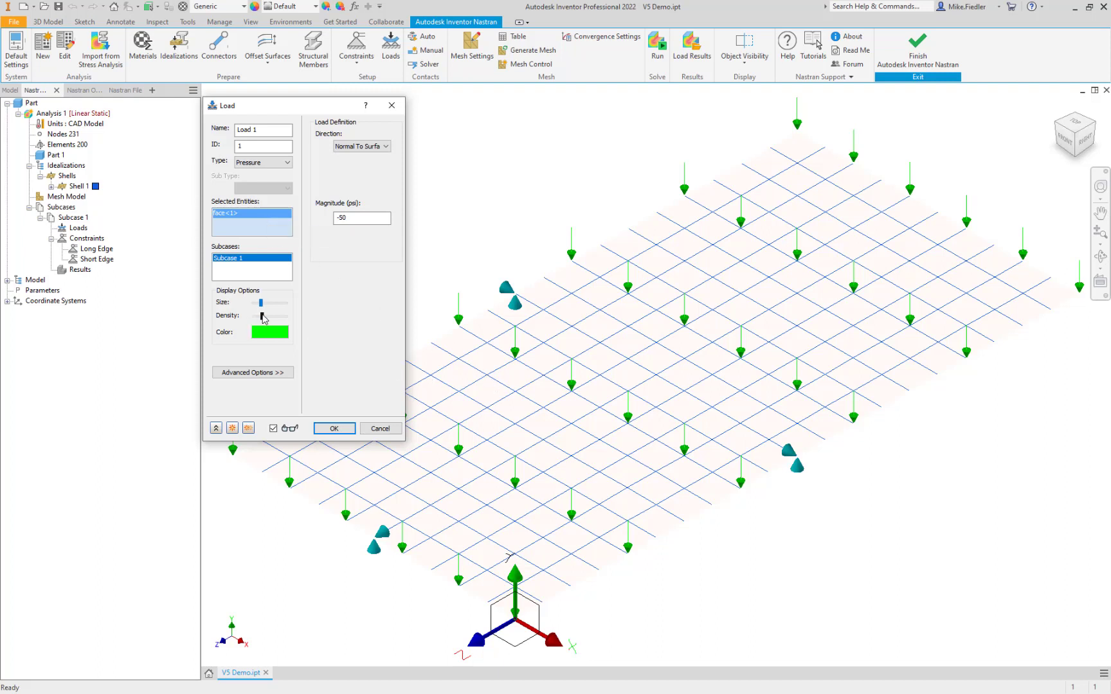
mouse_move(262, 316)
left_mouse_down()
mouse_move(253, 322)
mouse_move(266, 323)
left_mouse_up()
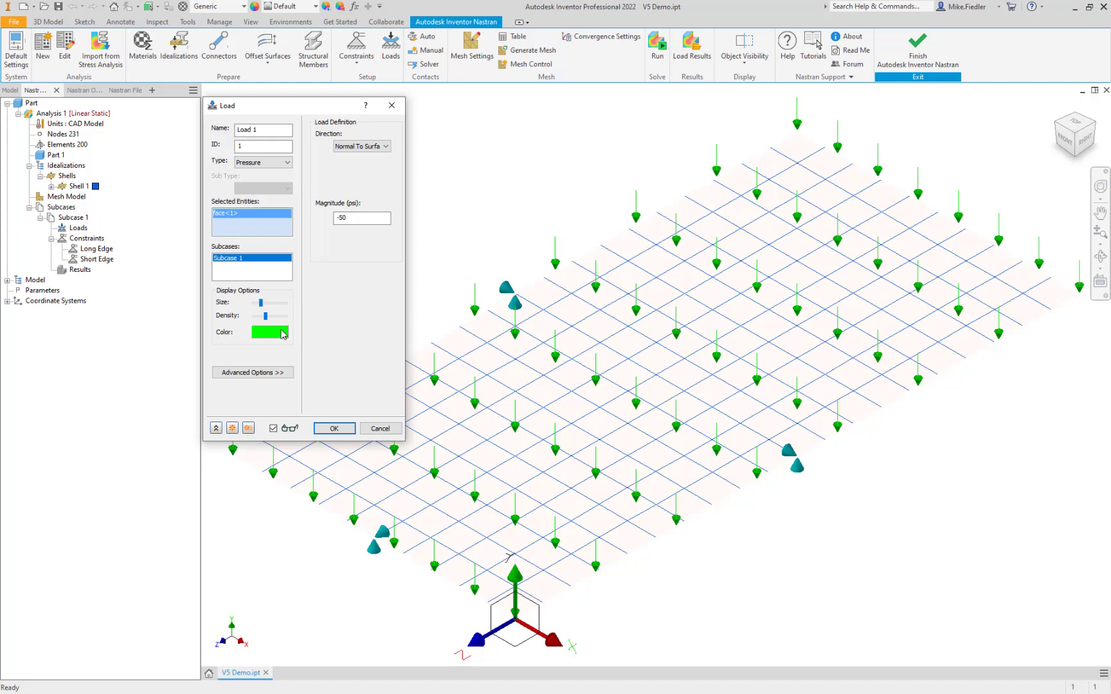
left_click(329, 429)
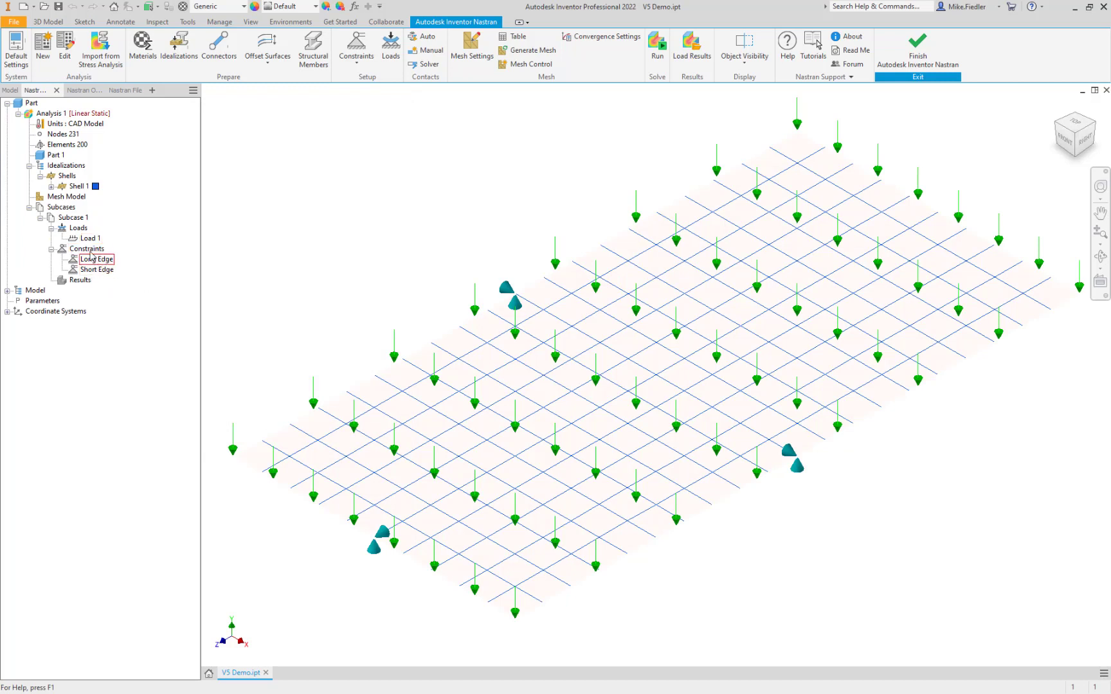
Step: Rename the pressure load as "Pressure on face"
mouse_move(90, 246)
right_click(90, 242)
left_click(278, 263)
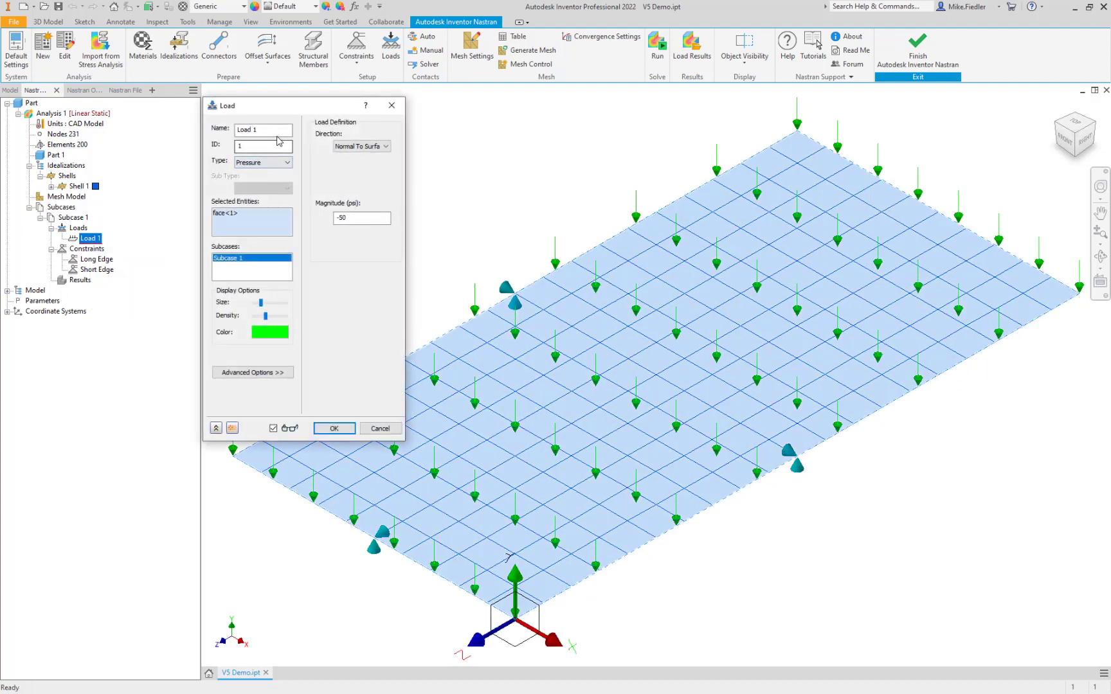
double_click(274, 130)
type("Pressure on face")
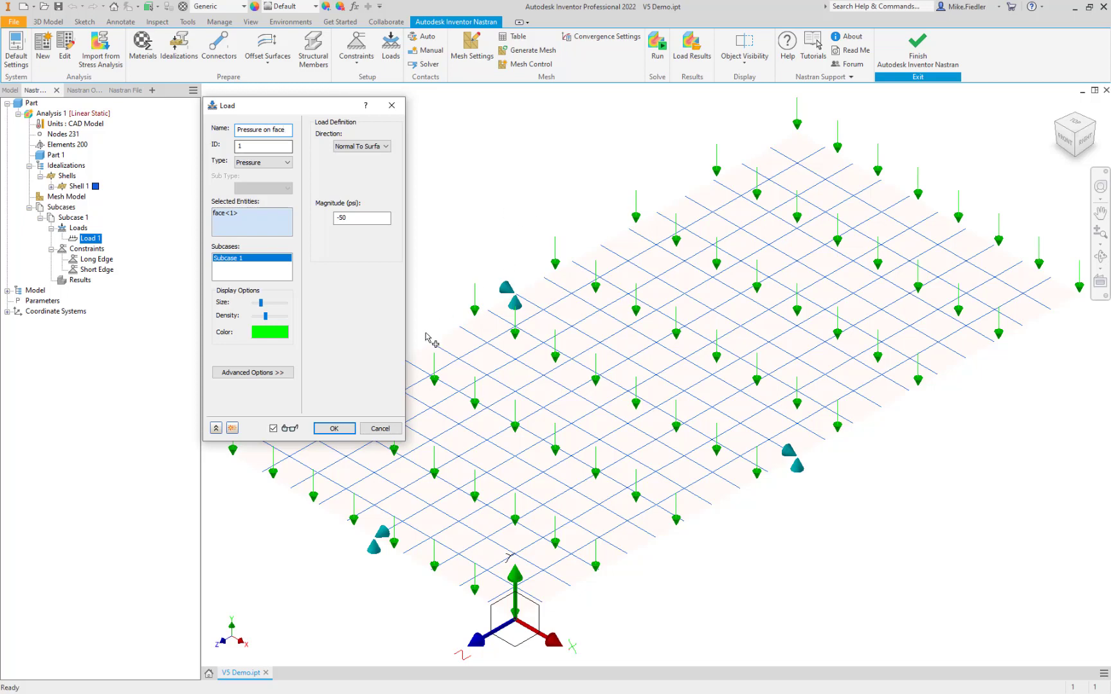
left_click(333, 428)
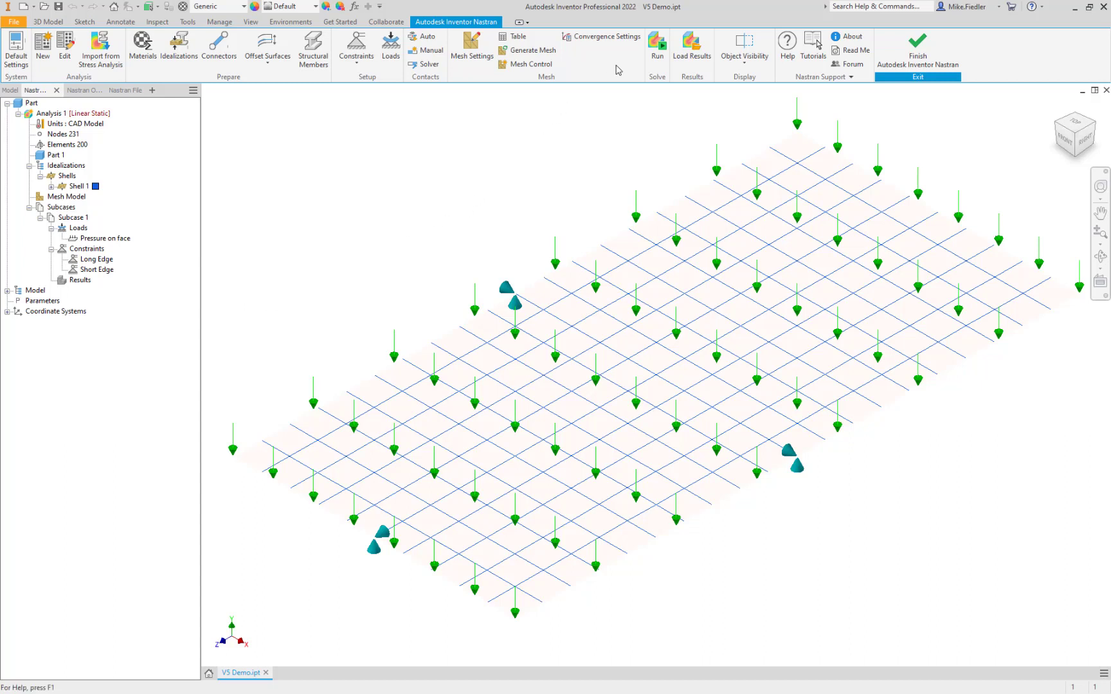
Step: Run the linear static analysis and display the shell X-normal stress contour
left_click(656, 54)
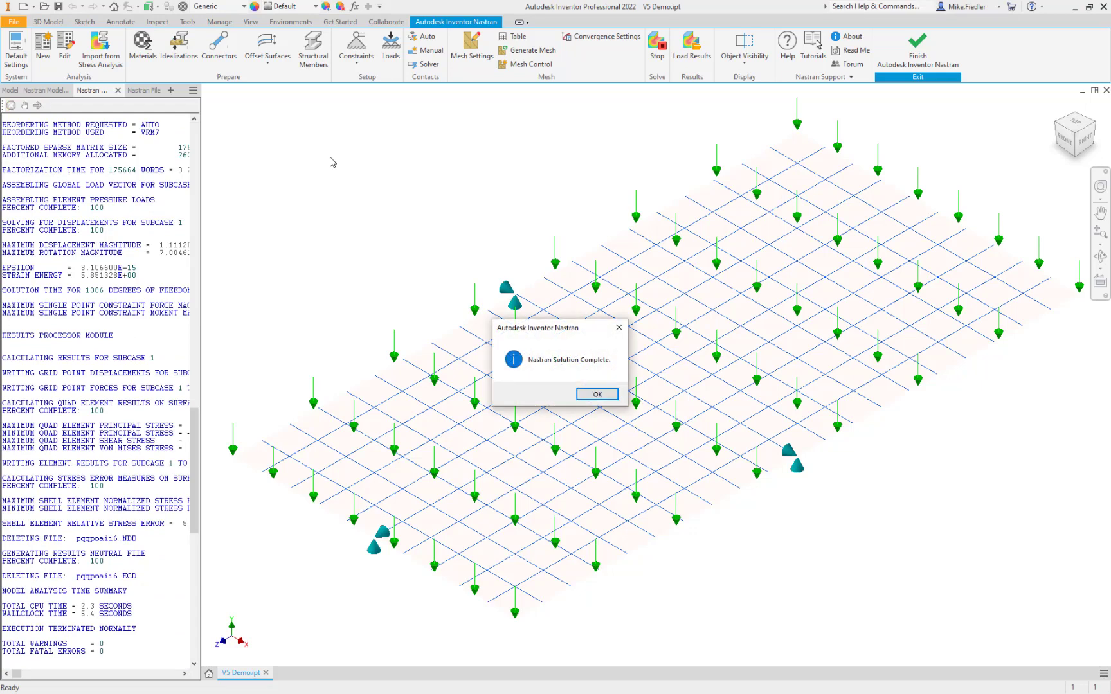
left_click(597, 394)
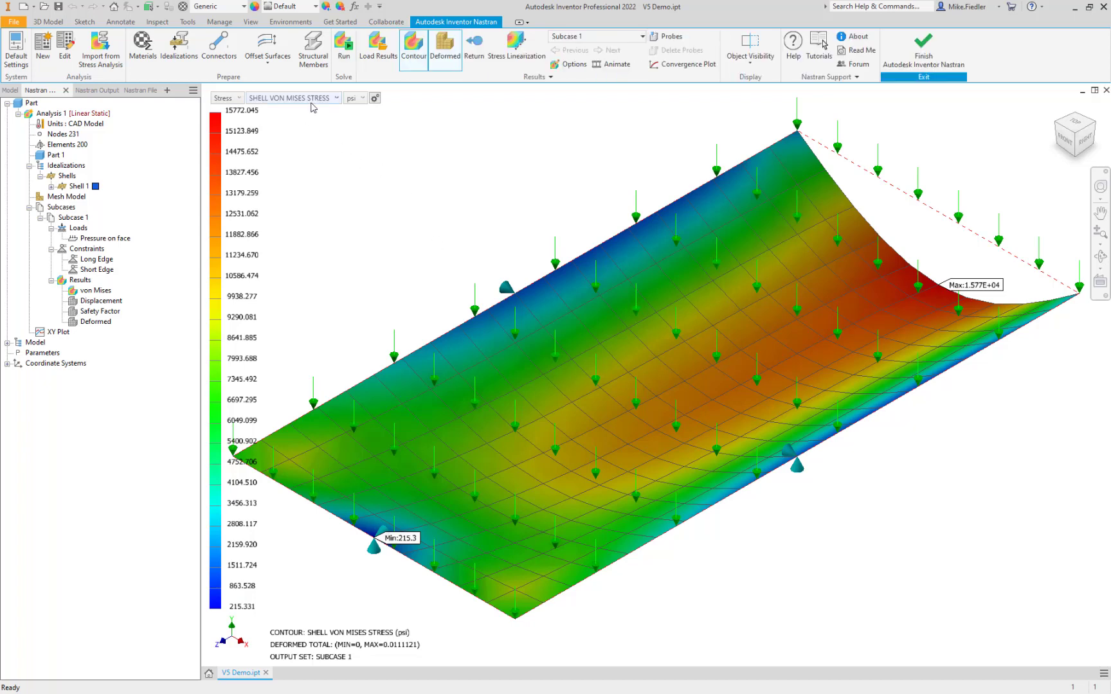
left_click(325, 99)
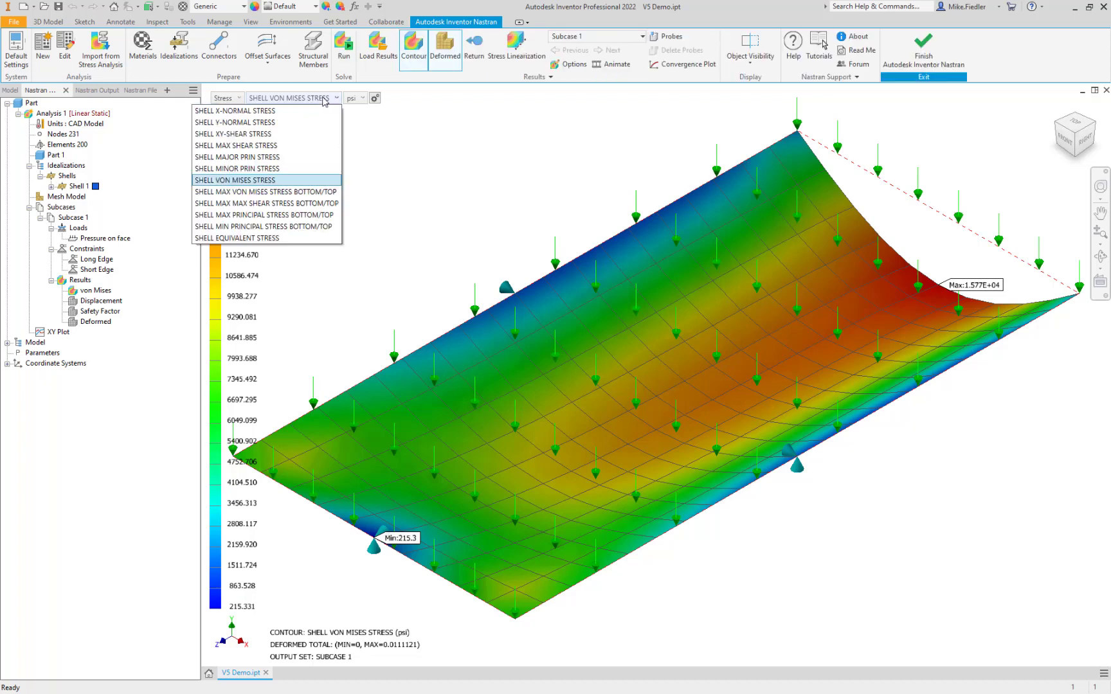
left_click(288, 112)
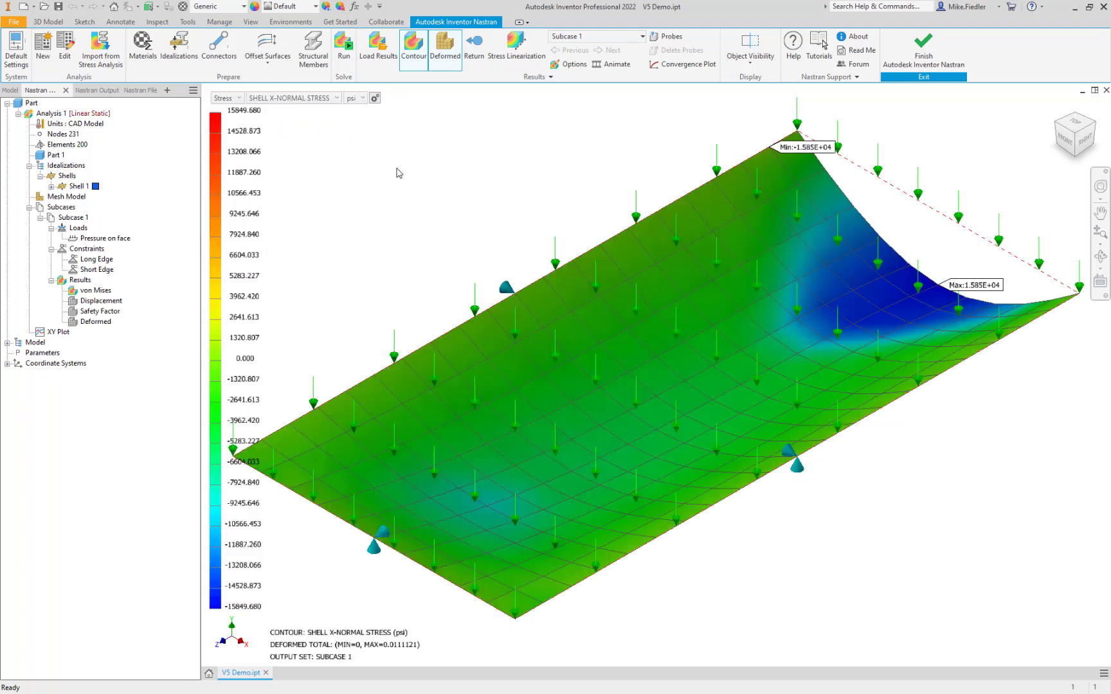
Step: Compare the shell Y-normal stress contour with the X-normal one, ending on X-normal stress with the plate's free edge in view
left_click(317, 107)
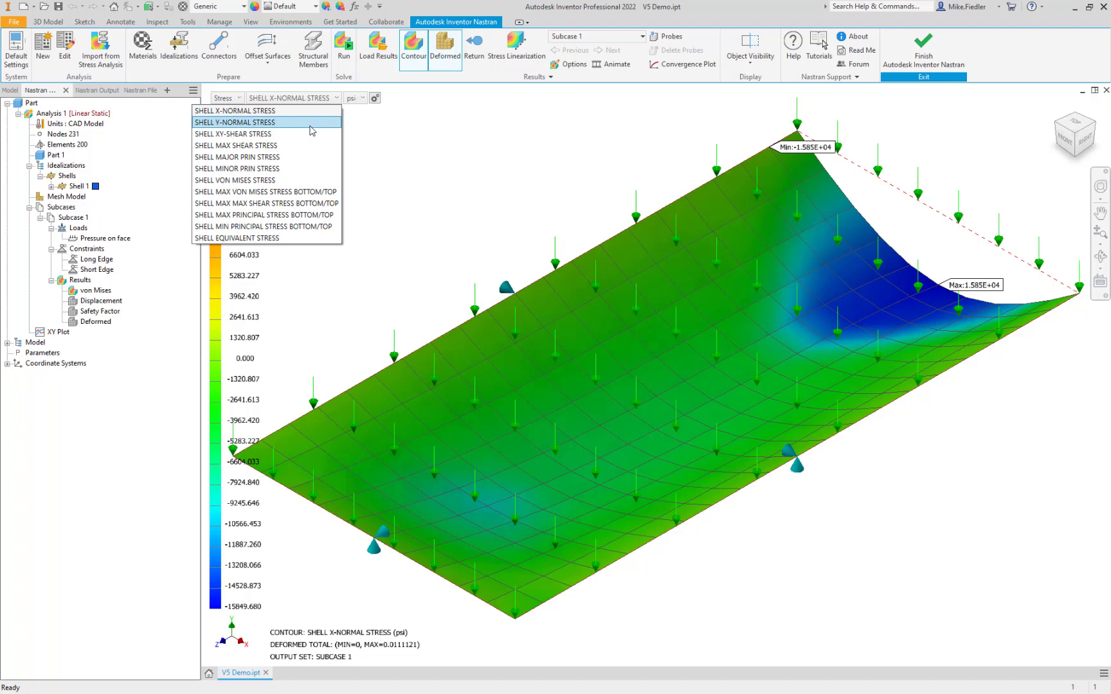
left_click(312, 123)
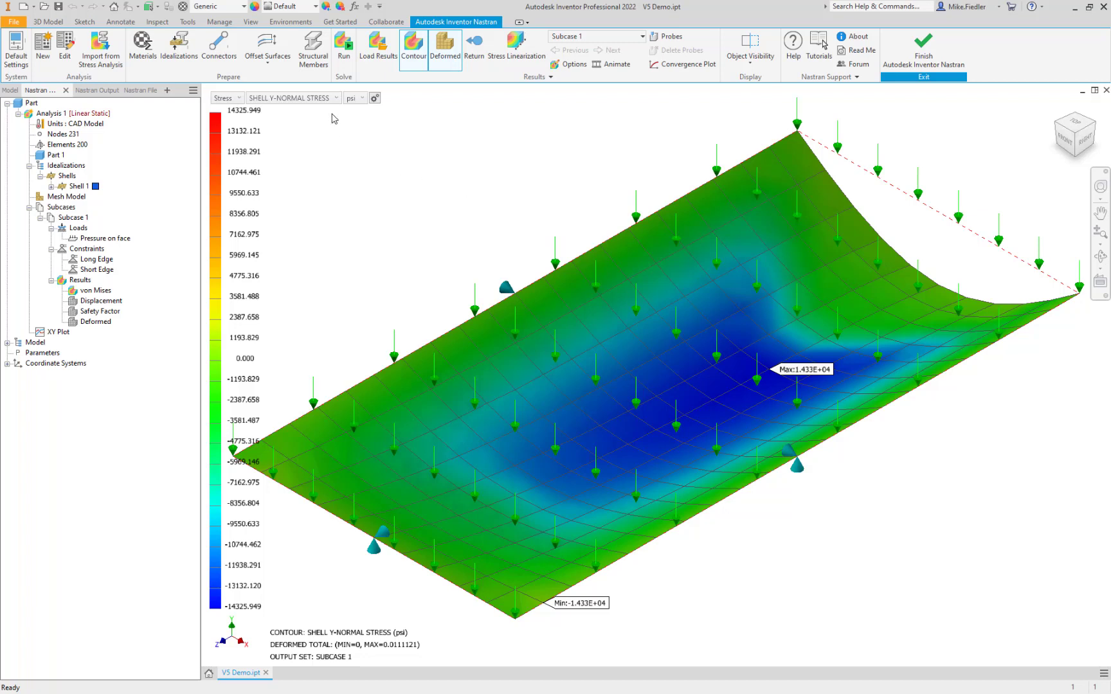
left_click(302, 101)
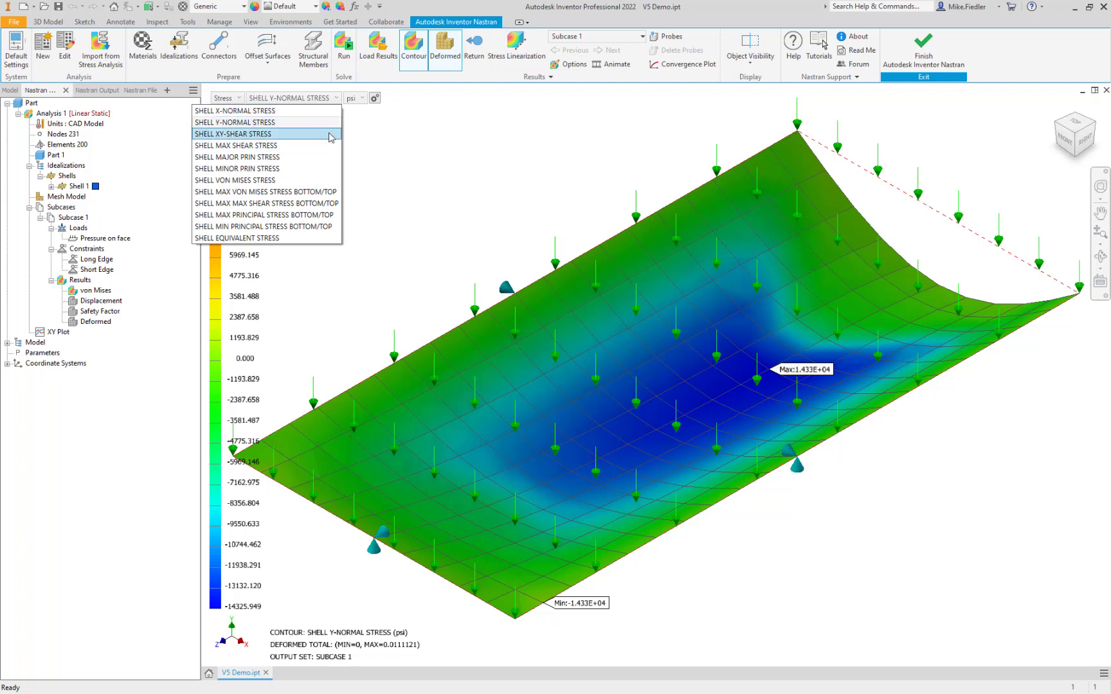
left_click(355, 134)
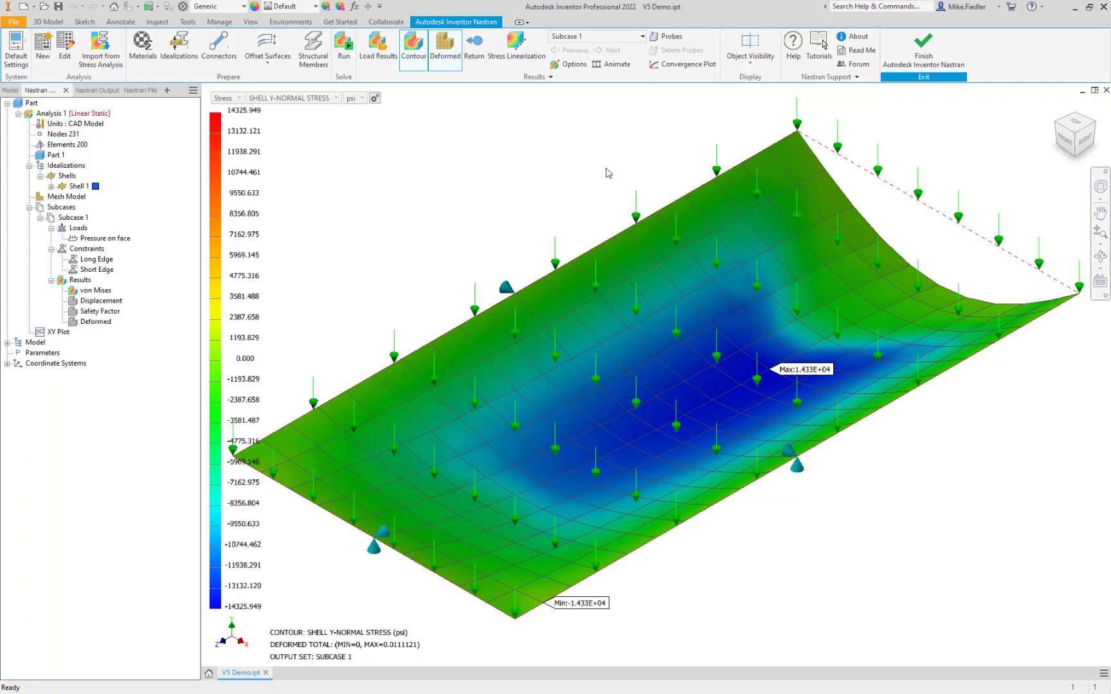
left_click(305, 98)
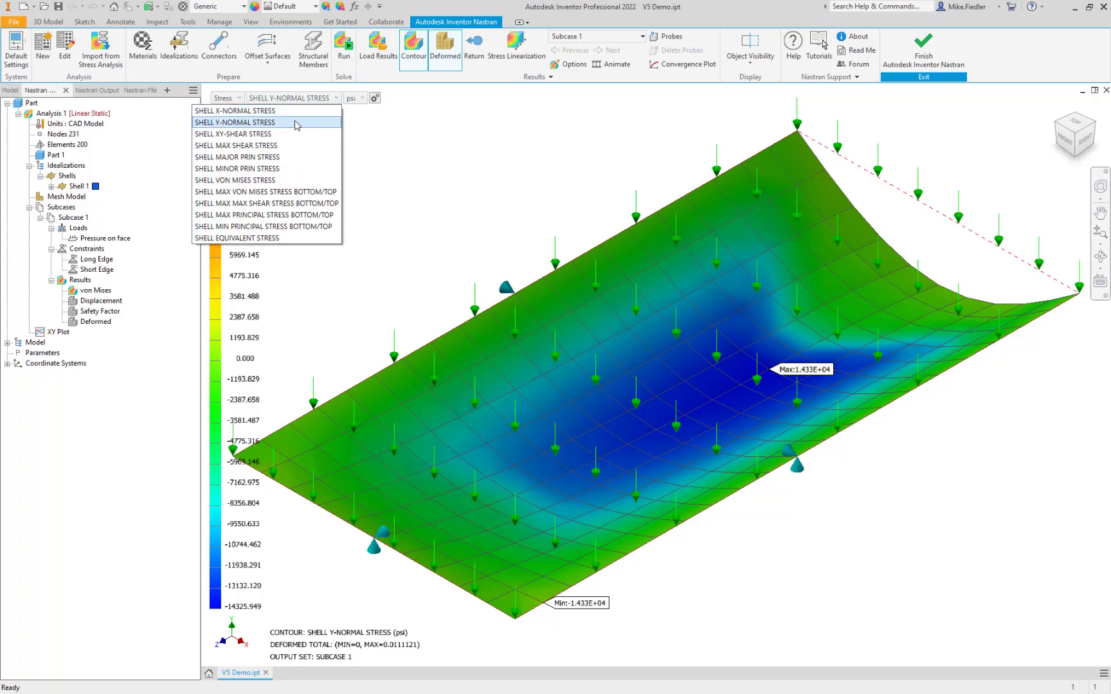
left_click(299, 113)
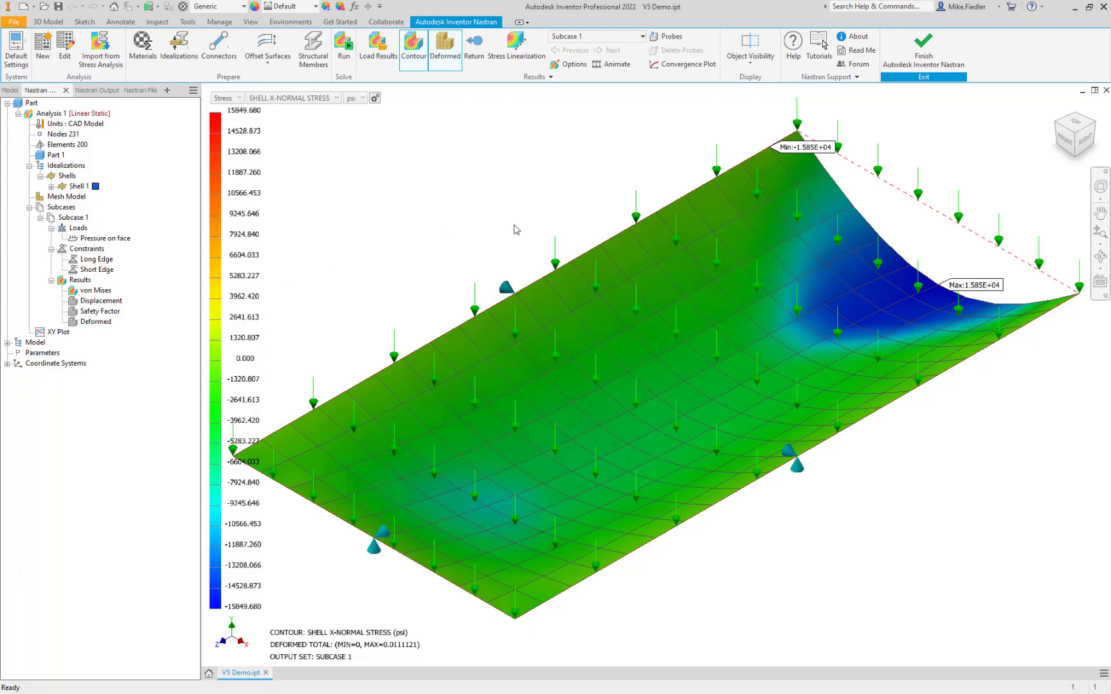
mouse_move(617, 399)
middle_mouse_down("shift")
mouse_move(557, 305)
mouse_move(543, 243)
mouse_move(581, 388)
mouse_move(595, 402)
middle_mouse_up("shift")
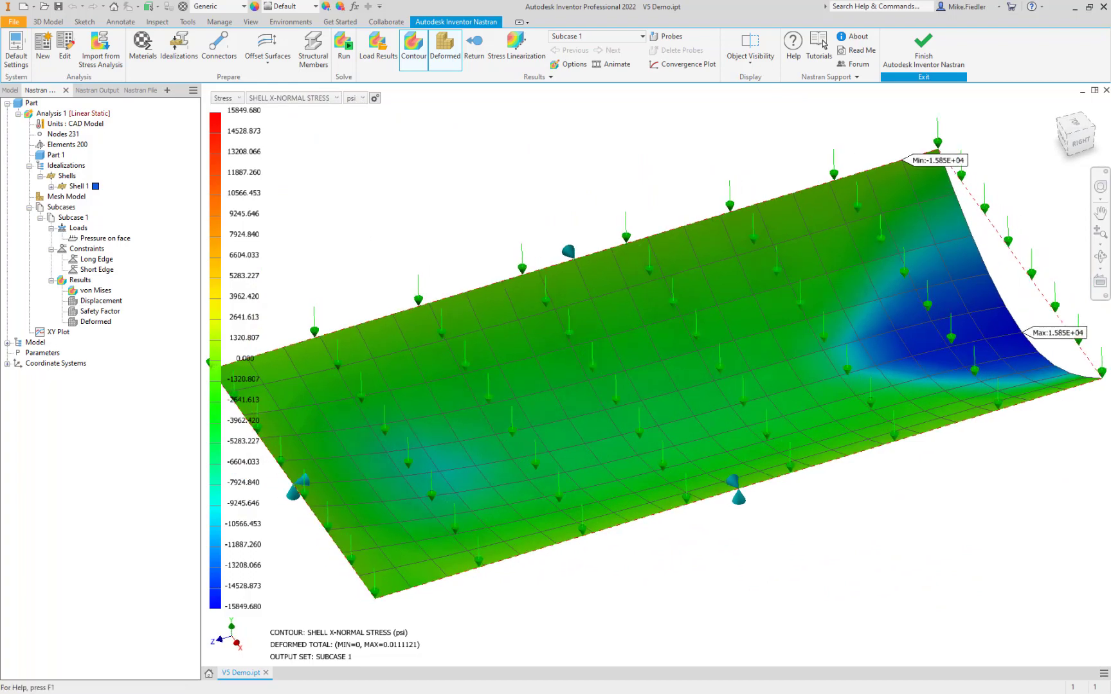
Step: Switch to the Excel workbook Nastran Description.xlsx and enter 15849 as the Inventor Nastran stress in cell F77
left_click_drag(0, 238, 847, 147)
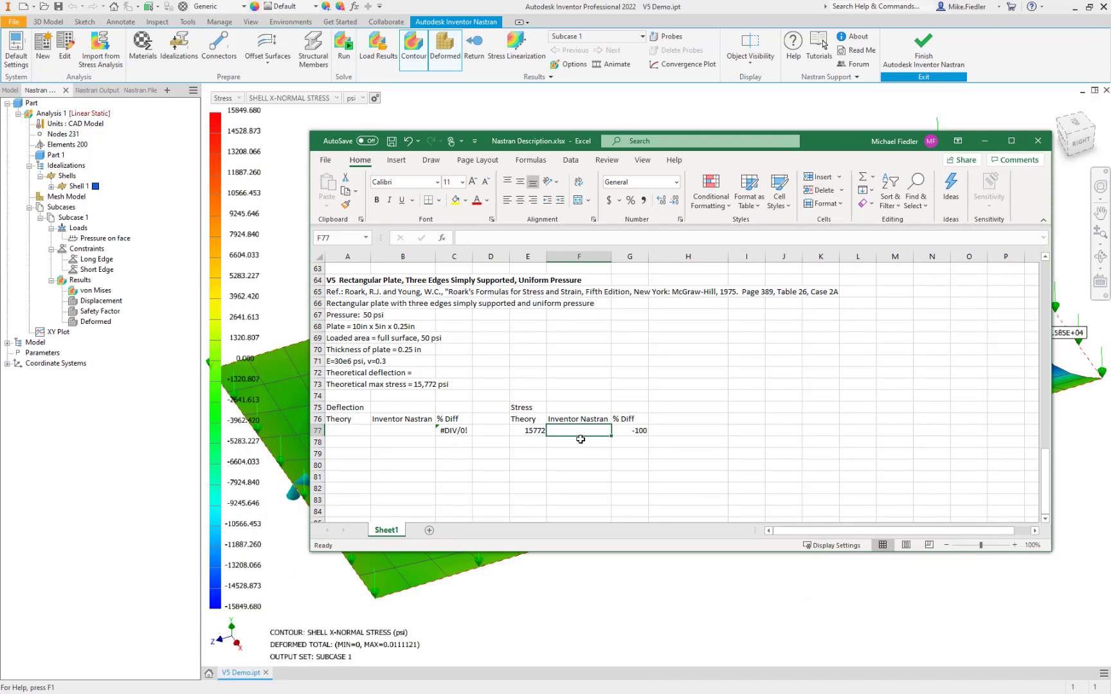
type("15")
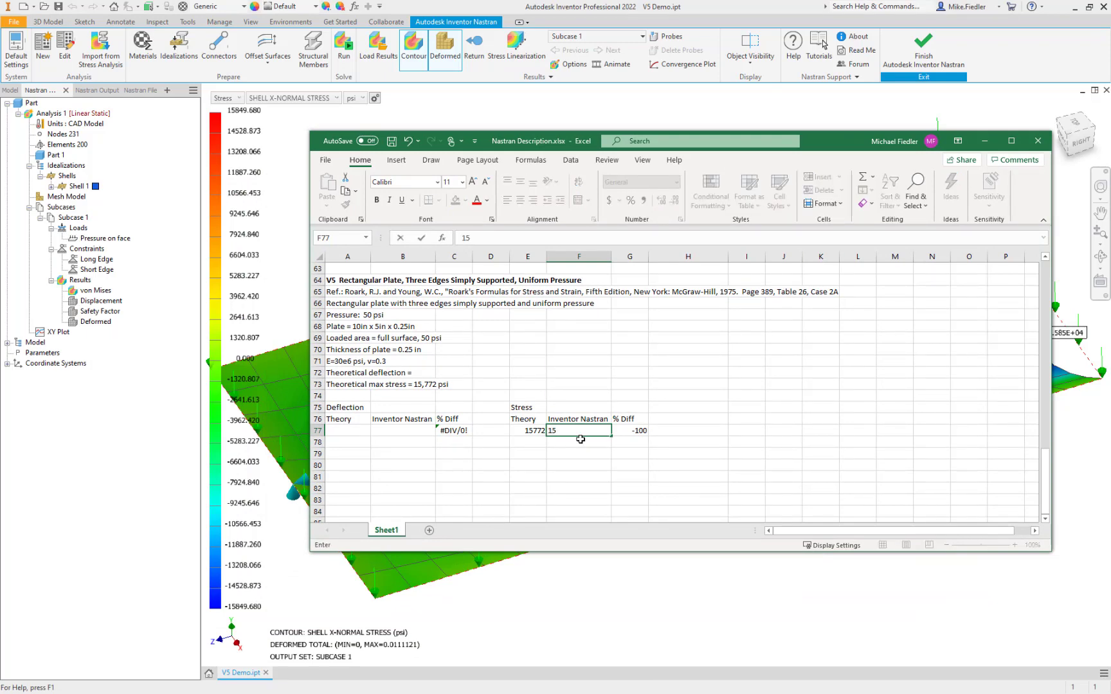
type("849")
key("Return")
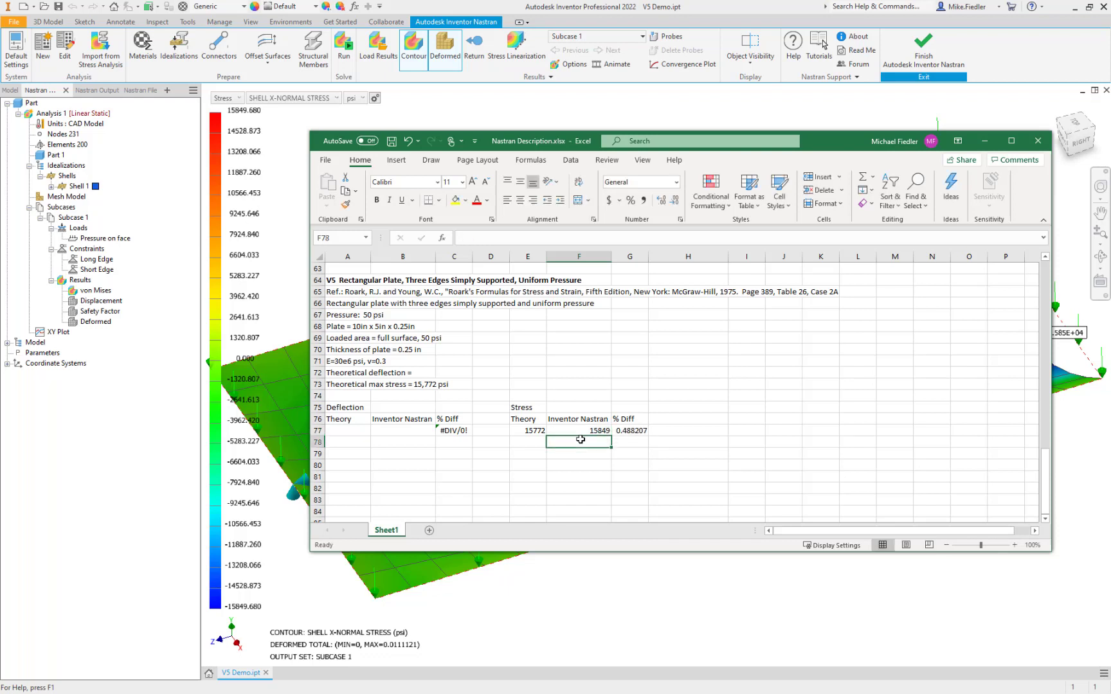